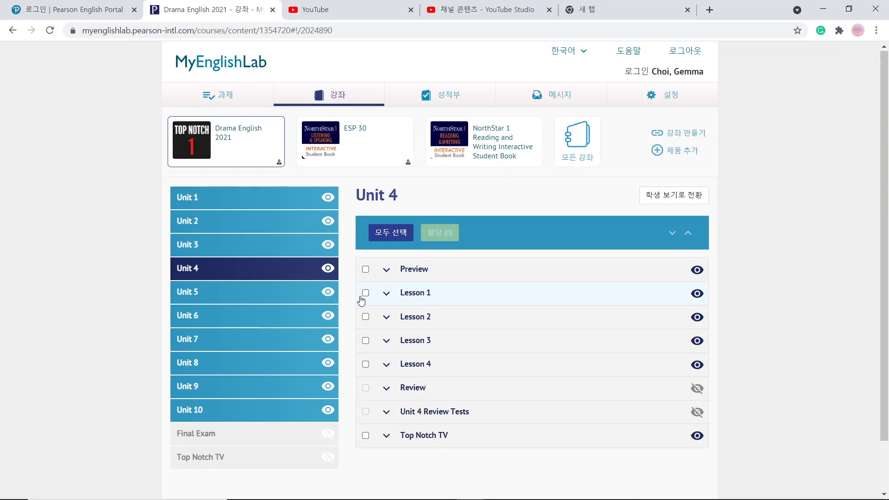
Step: Expand Unit 4's Lesson 1, hide "Speaking: Ask for a restaurant recommendation 2" from students, and select the lesson's visible activities
click(366, 293)
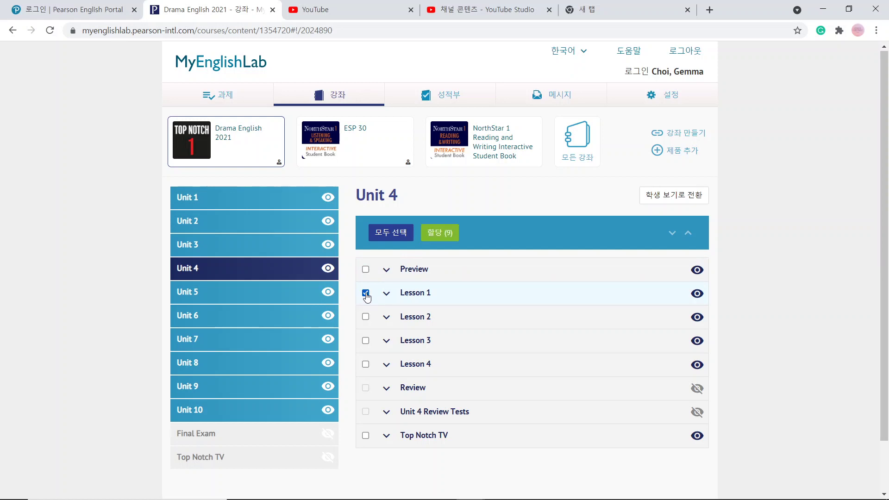
click(366, 293)
click(402, 296)
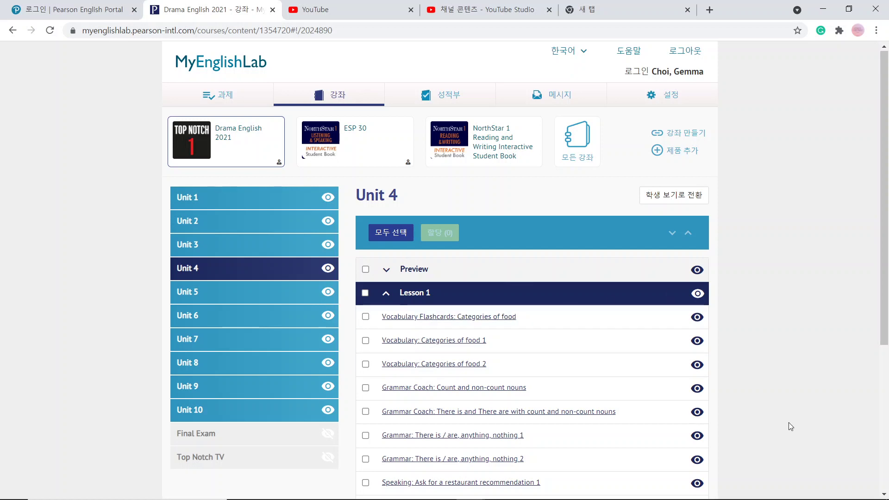
click(884, 495)
scroll(883, 494, down, 2)
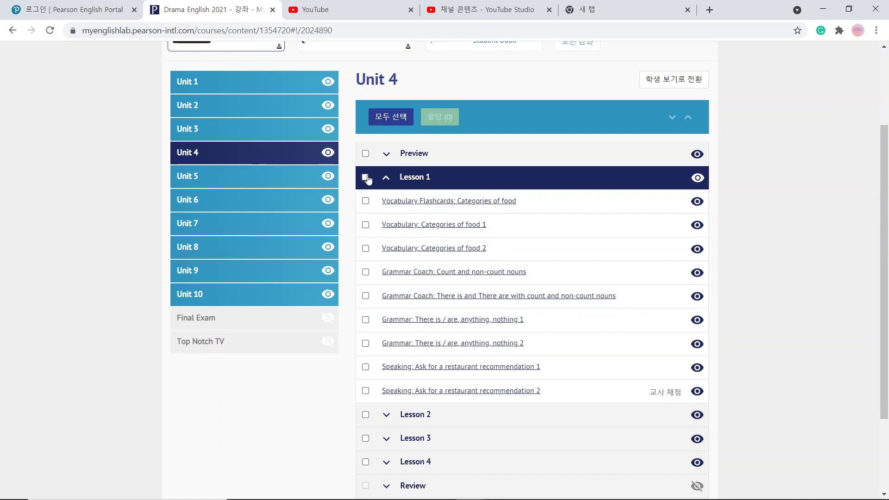
click(697, 391)
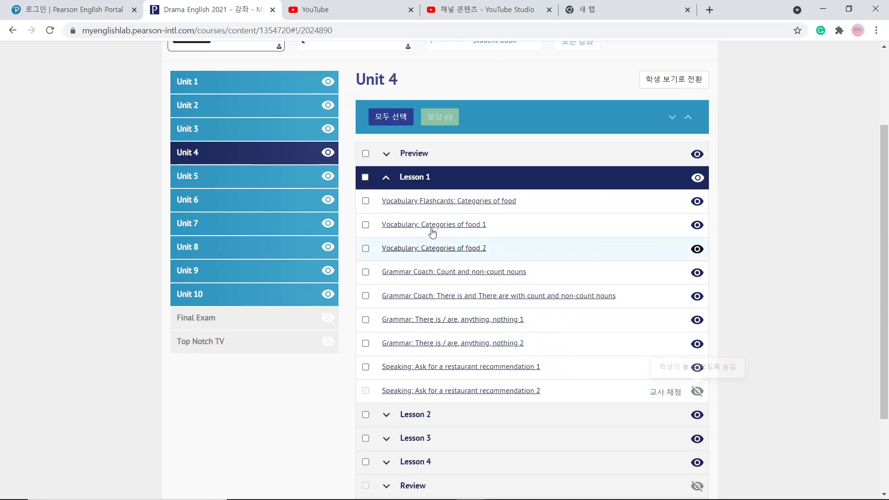
click(365, 177)
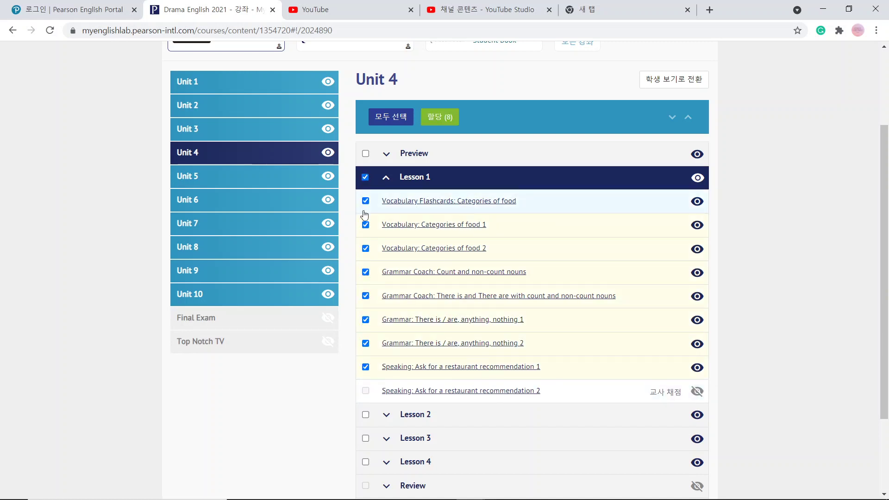
Step: Expand Lesson 2 without selecting it, and hide "Speaking: Order from a menu 2" and "Pronunciation: The 2" from students
click(365, 415)
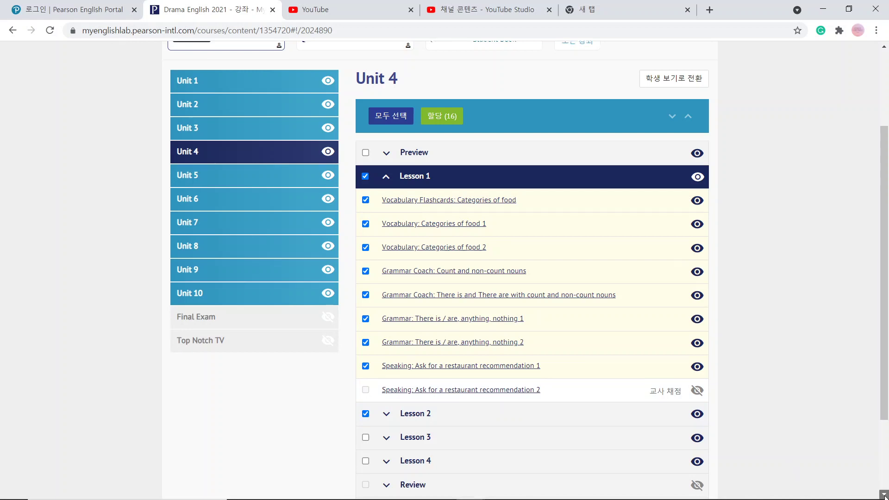
scroll(884, 492, down, 3)
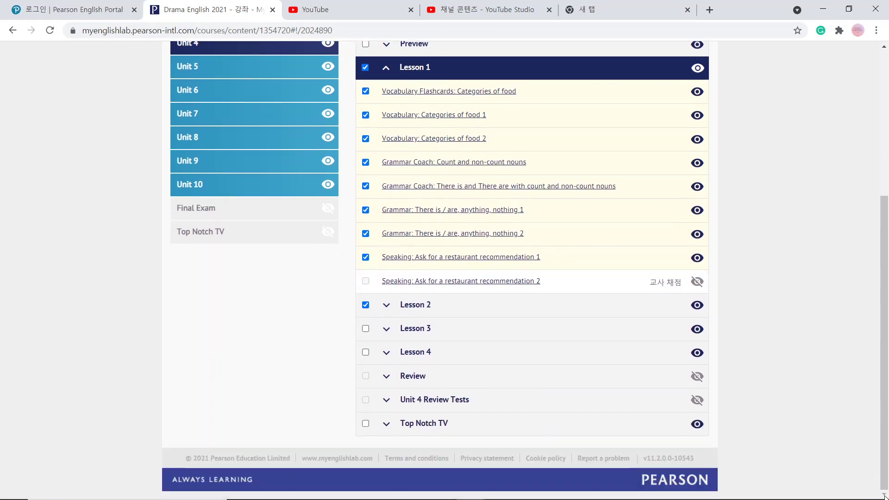
click(366, 305)
click(387, 306)
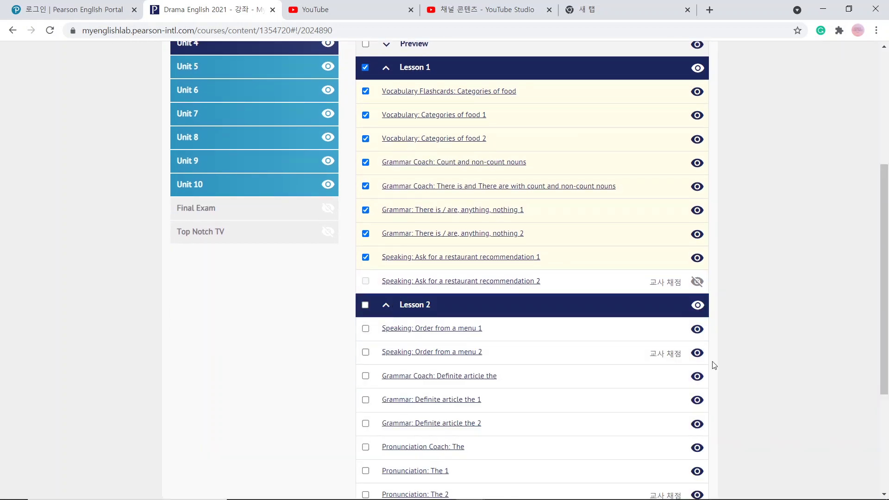
click(698, 353)
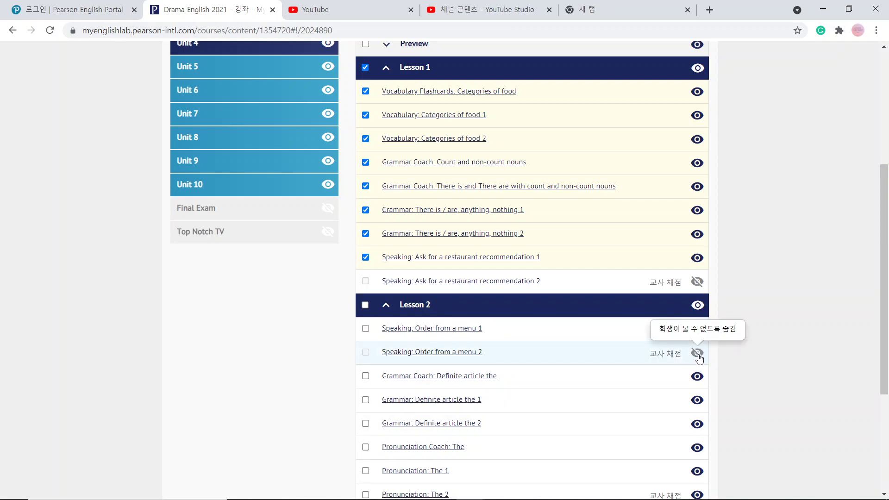
click(885, 495)
scroll(615, 380, down, 2)
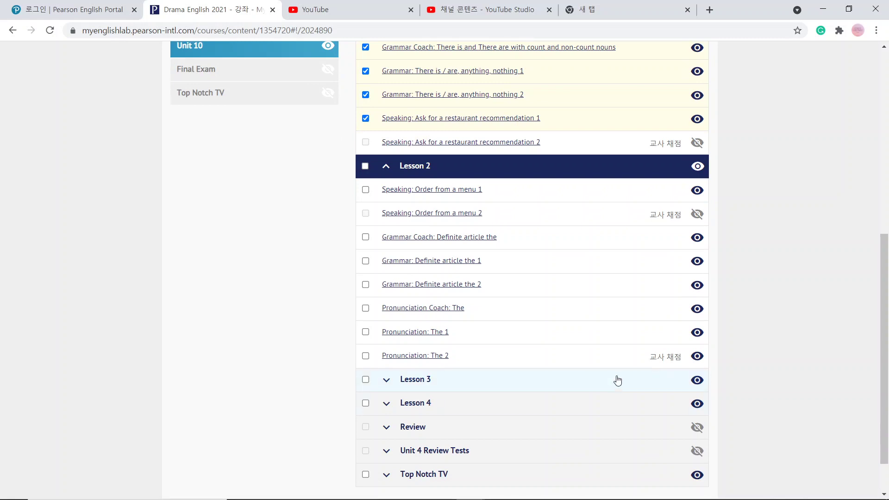
click(698, 356)
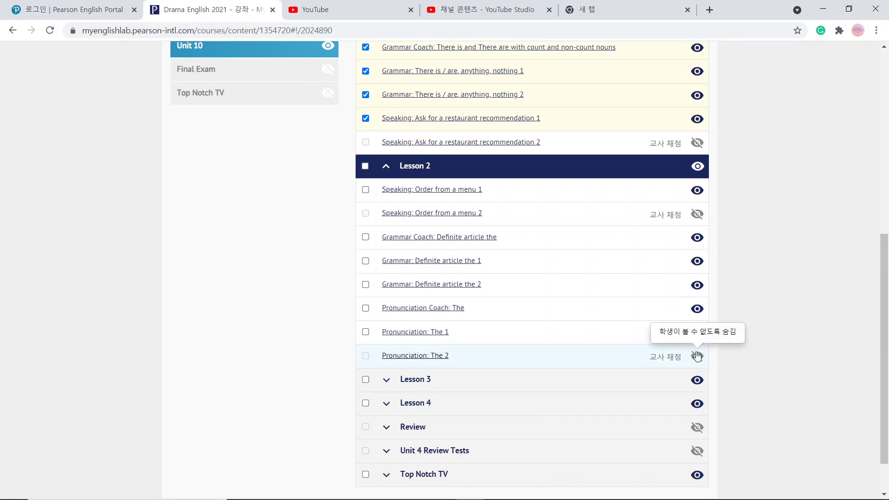
Step: Preview the "Pronunciation: The 1" activity in Lesson 2, look through its questions, and close the preview
click(423, 334)
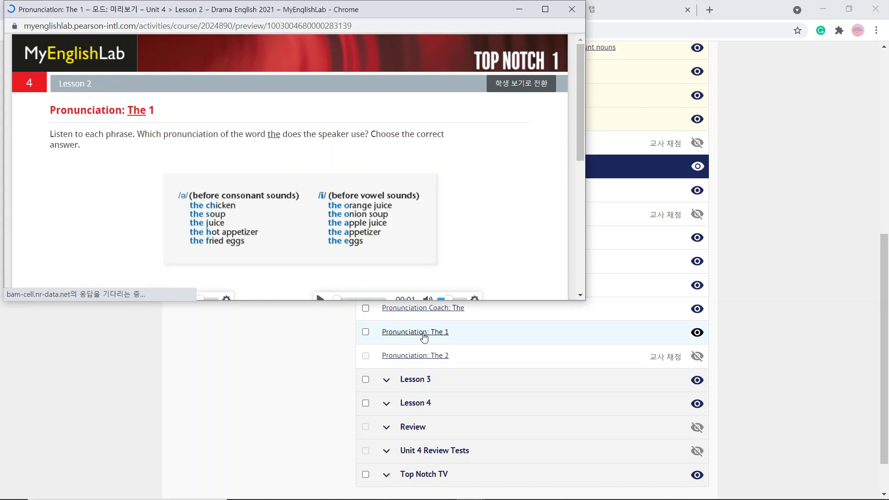
click(580, 296)
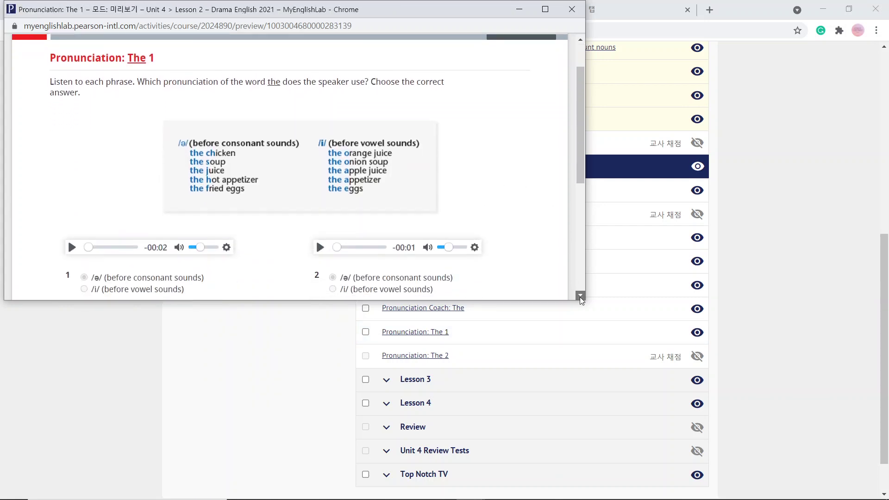
click(573, 10)
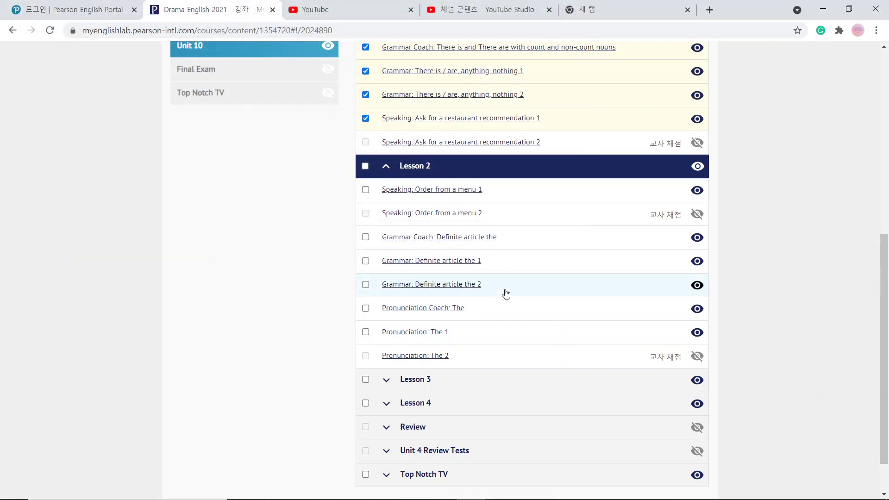
Step: Make "Pronunciation: The 2" visible to students again and preview its recording exercises
click(701, 358)
click(433, 355)
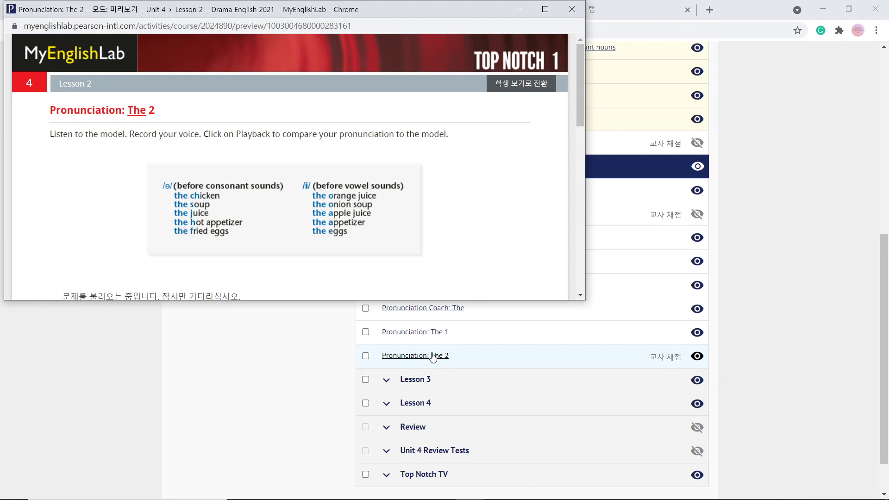
scroll(582, 296, down, 3)
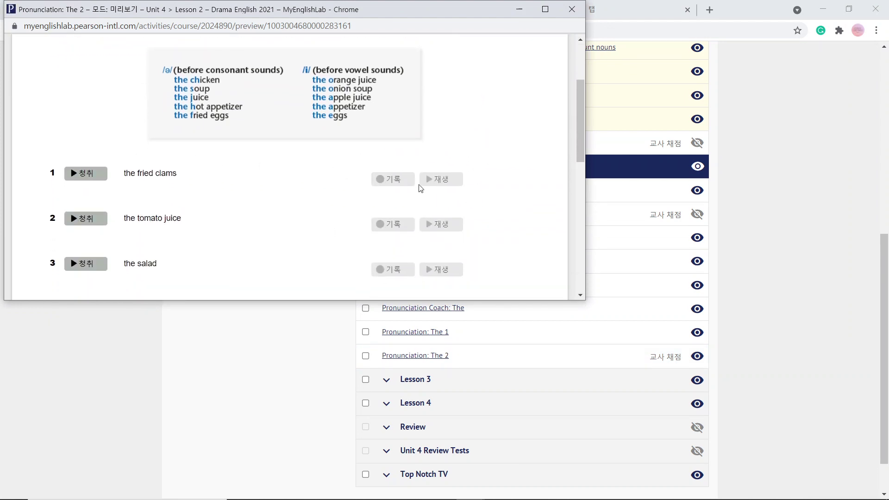
click(572, 9)
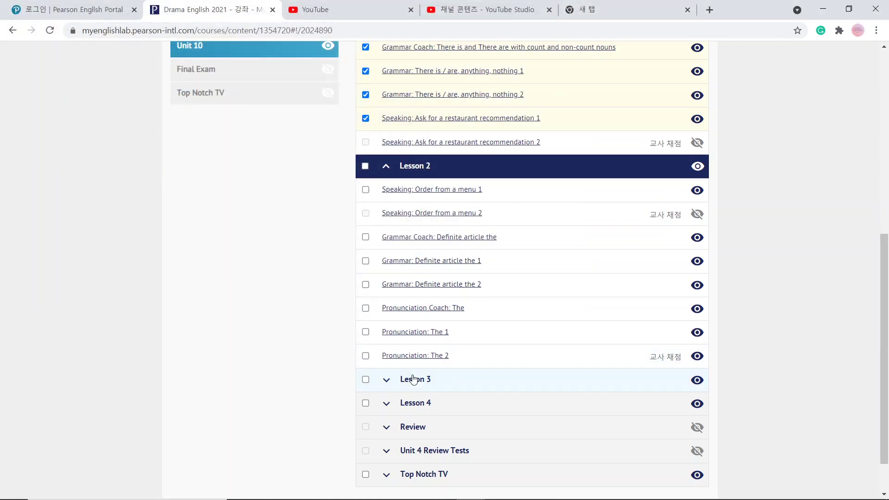
Step: Select Lesson 2's visible activities and make "Speaking: Order from a menu 2" visible to students again
click(366, 166)
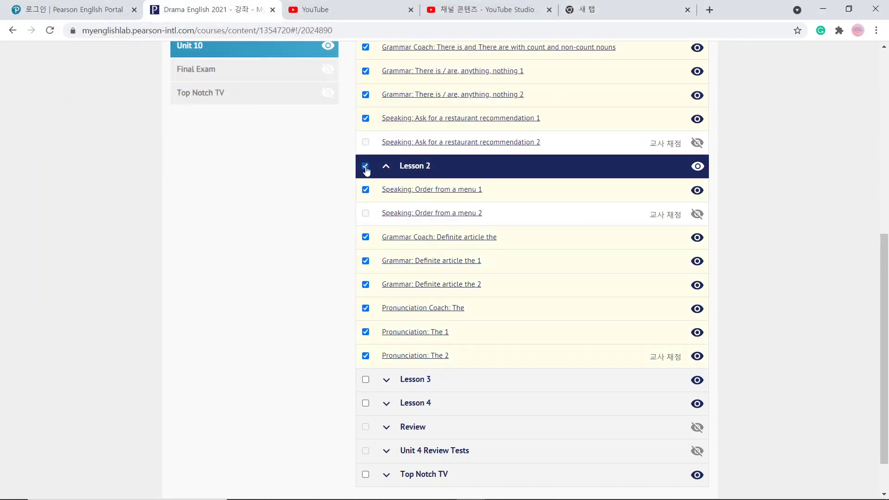
click(694, 216)
click(479, 213)
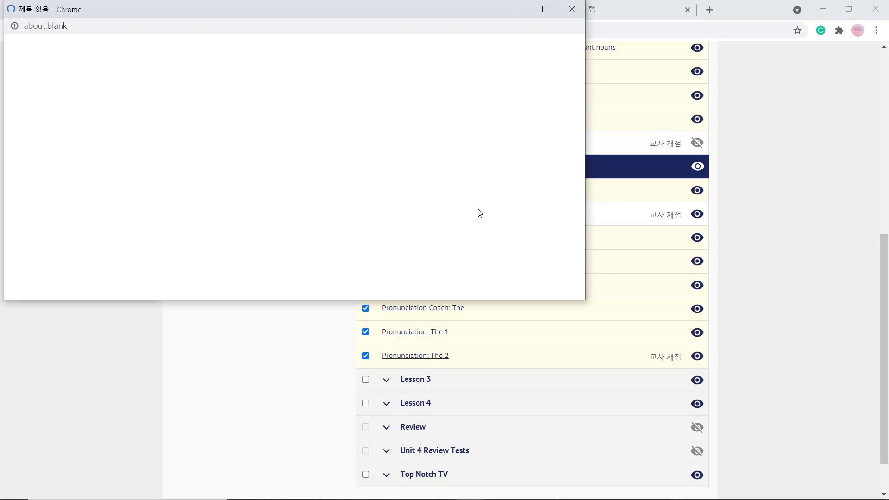
click(572, 9)
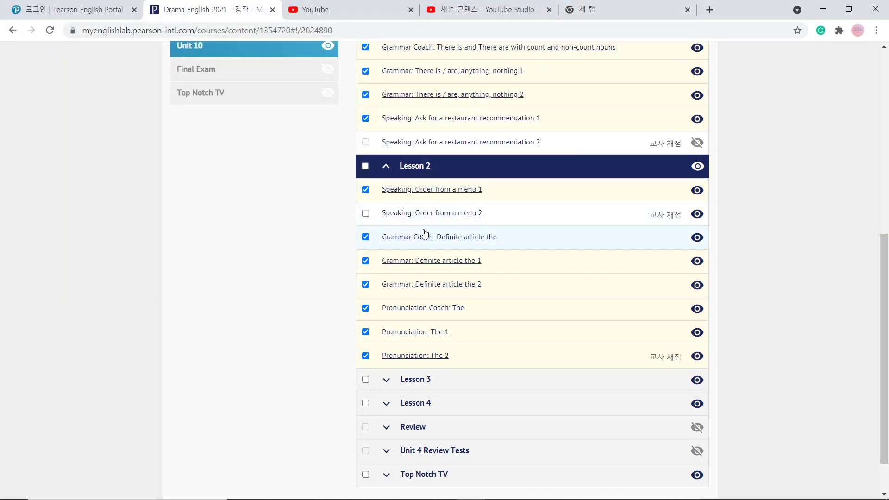
Step: Preview all sentences of "Speaking: Order from a menu 2" and add the activity to the selection
click(425, 214)
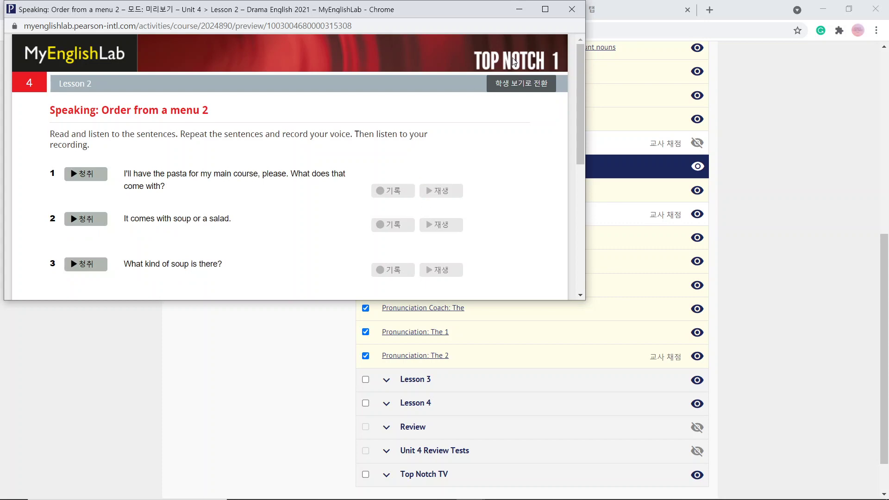
scroll(579, 220, down, 5)
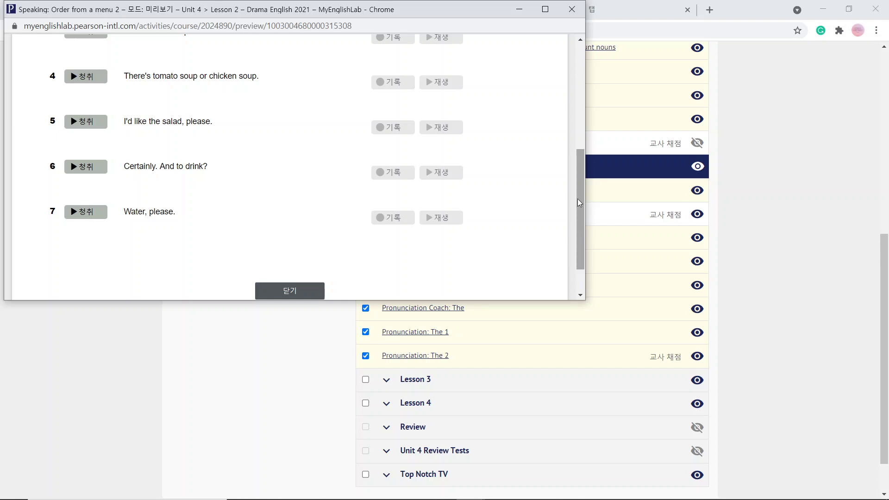
click(572, 9)
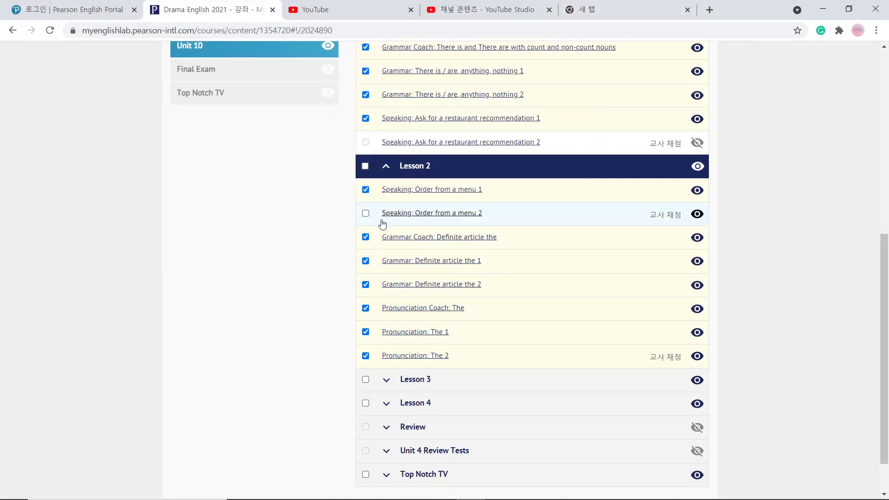
click(365, 213)
Step: Check the activities listed in Lesson 3, collapse the lesson, and select all of it
click(389, 391)
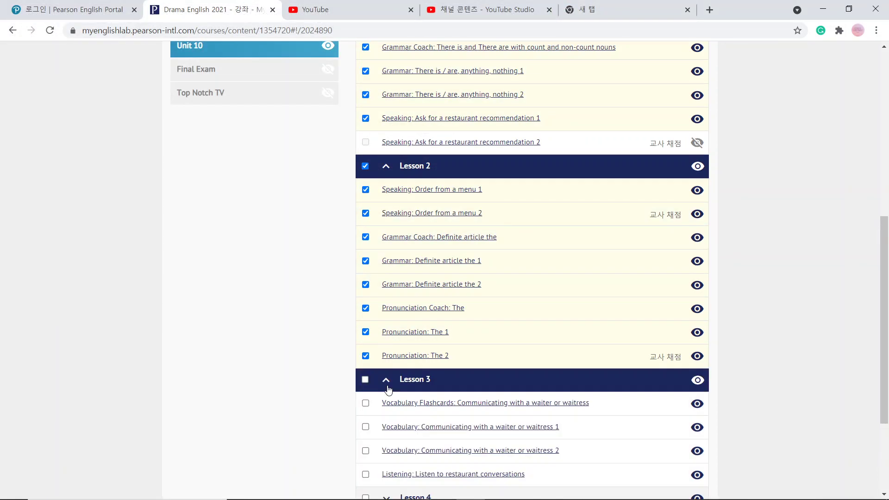
click(362, 382)
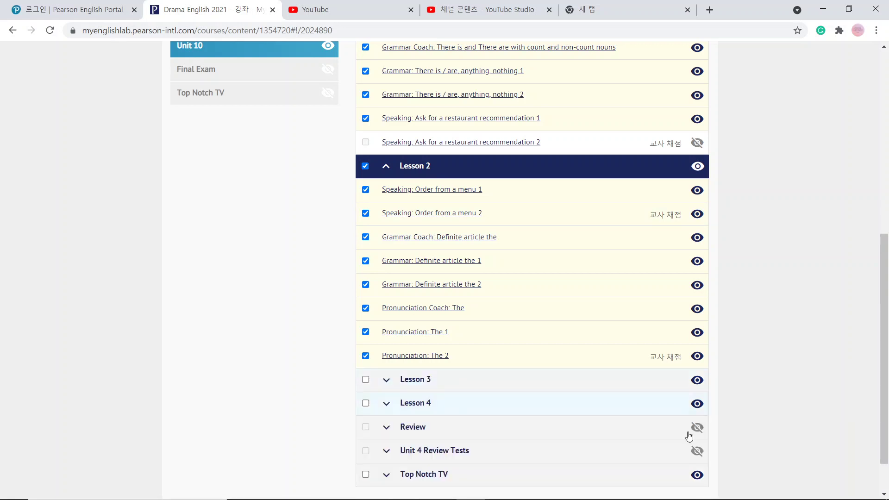
click(365, 380)
Step: Expand Lesson 4 and select all of its vocabulary and reading activities
click(418, 407)
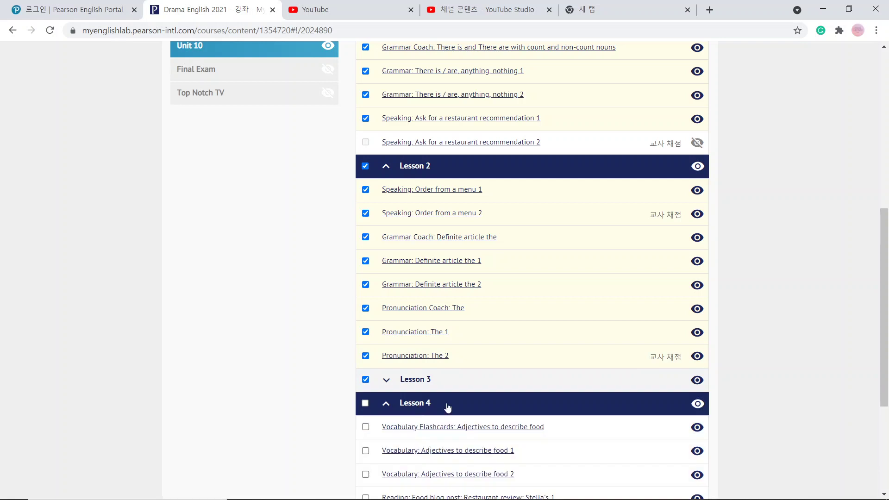
click(884, 495)
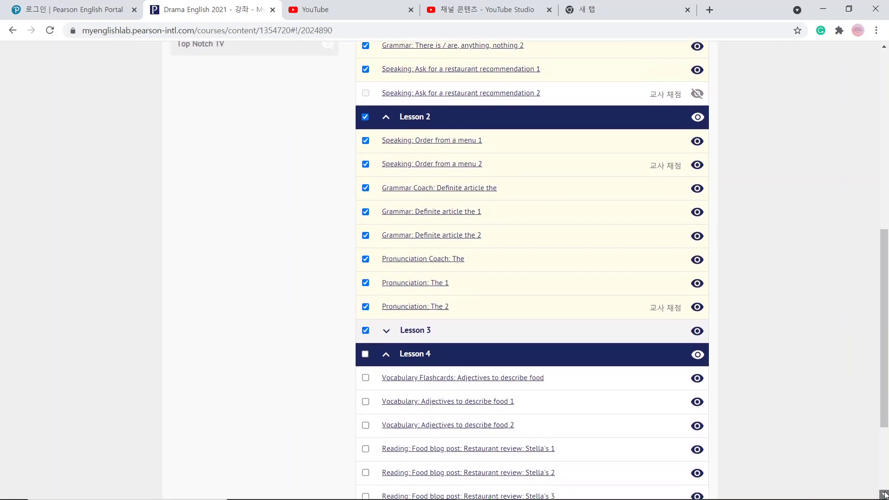
scroll(885, 495, down, 3)
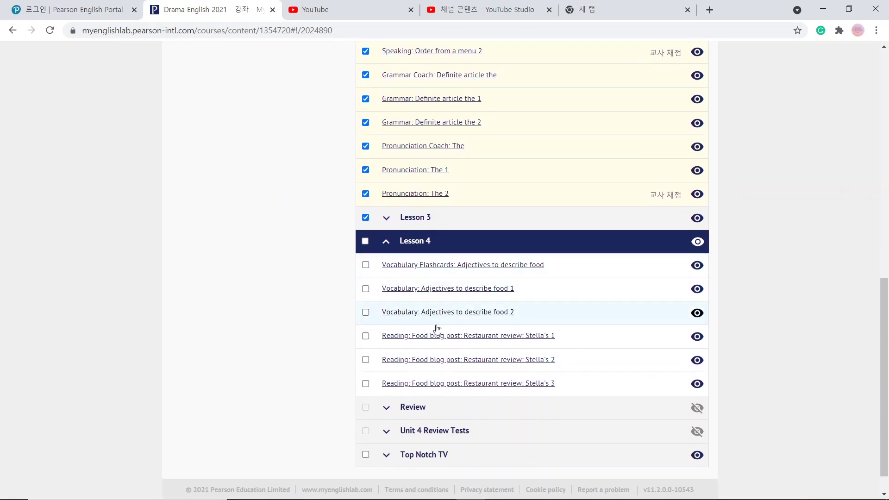
click(365, 241)
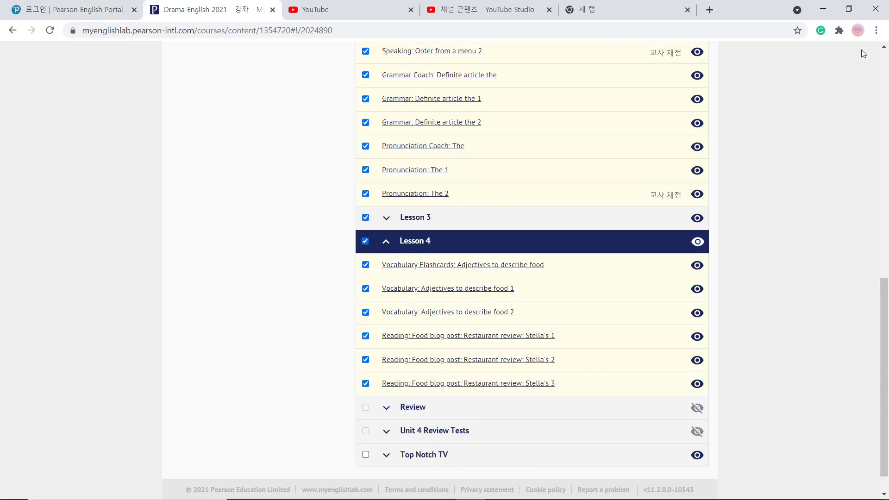
Step: Make Lesson 1's "Speaking: Ask for a restaurant recommendation 2" visible to students again and preview it
scroll(884, 47, up, 5)
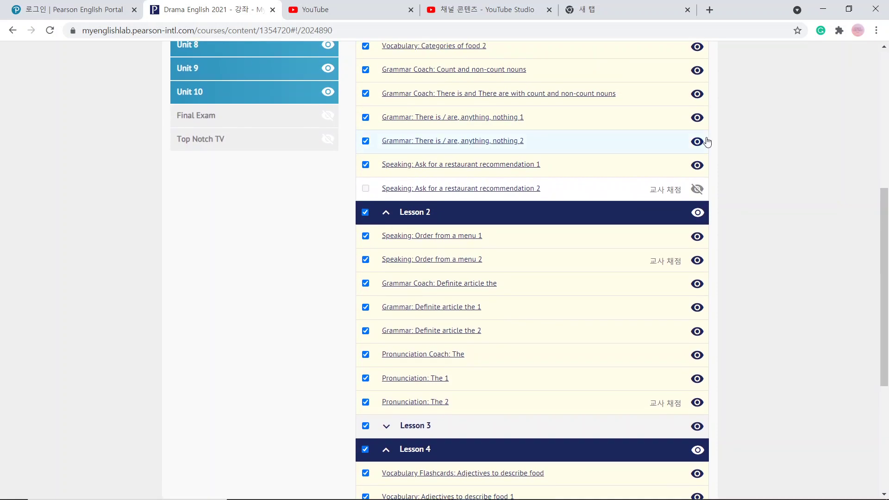
click(697, 190)
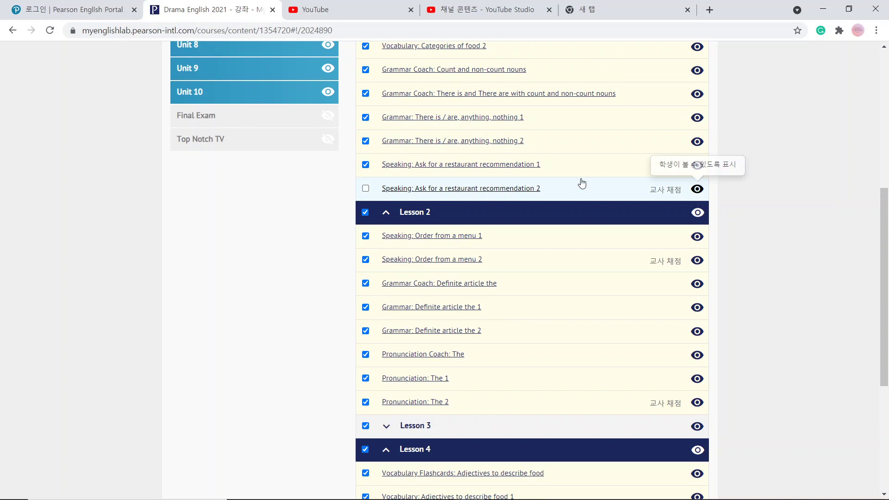
click(503, 189)
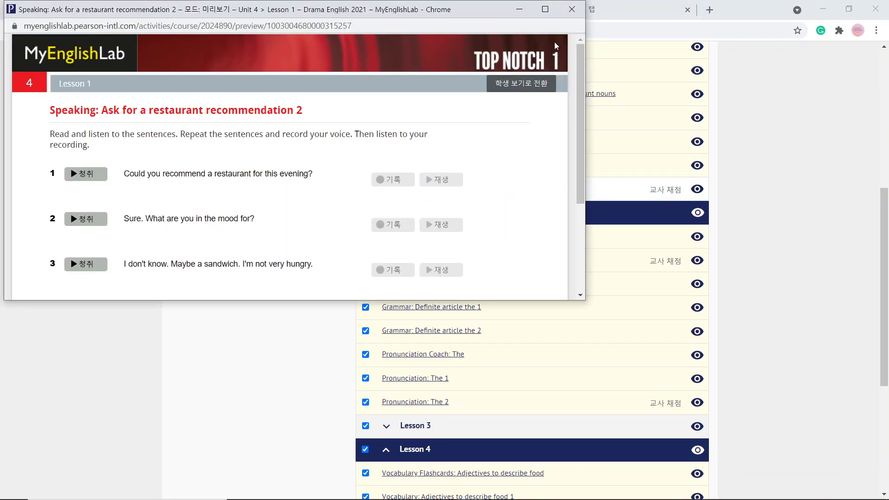
click(570, 16)
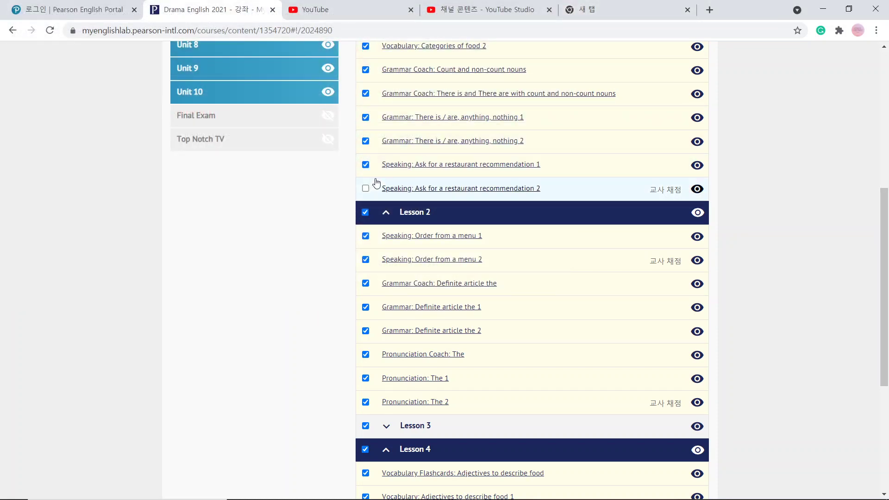
Step: Add "Speaking: Ask for a restaurant recommendation 2" in Lesson 1 to the activities selected for assignment
click(366, 190)
click(366, 190)
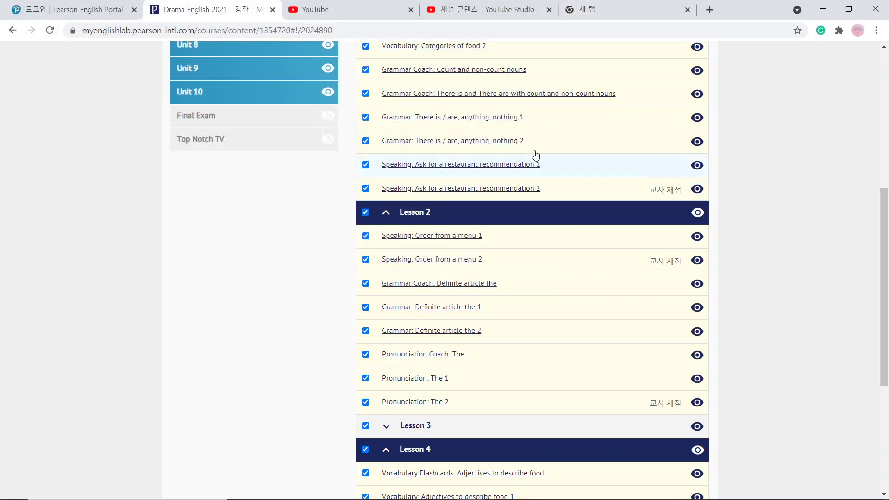
click(884, 47)
scroll(884, 46, up, 9)
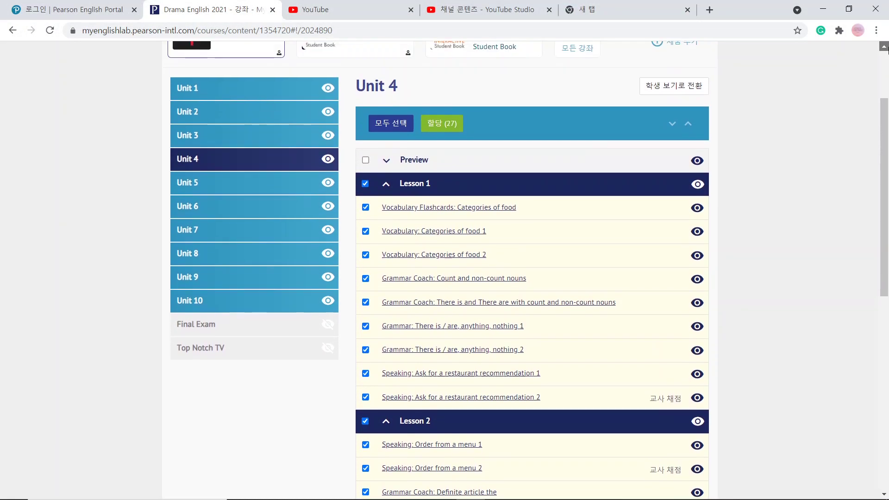
Step: Start assigning the selected activities to all students, including those who join the course after the assignment goes out
click(440, 146)
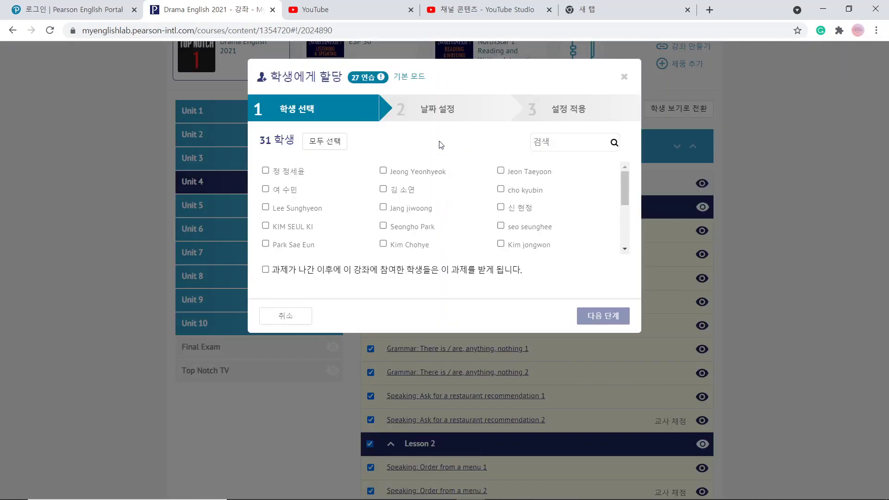
click(266, 269)
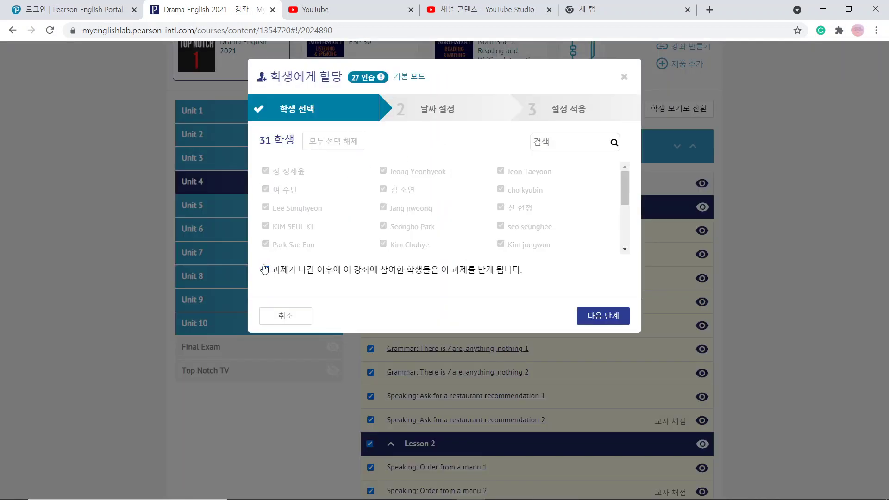
click(592, 317)
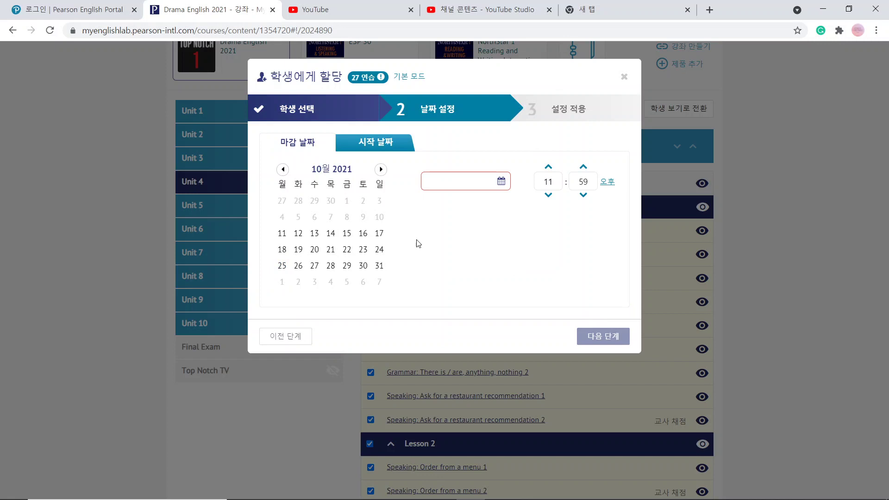
Step: Turn off immediate start, set the assignment's start date to 13 October 2021, and open the start hour for editing
click(374, 143)
click(278, 170)
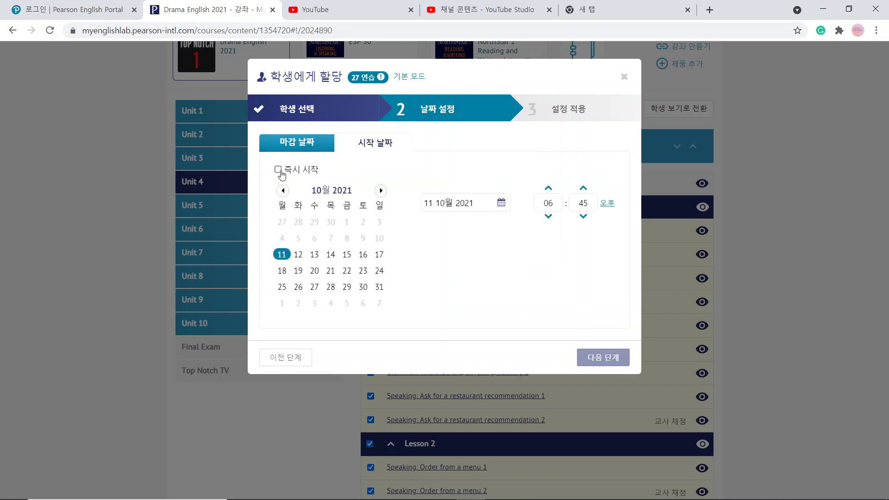
click(314, 255)
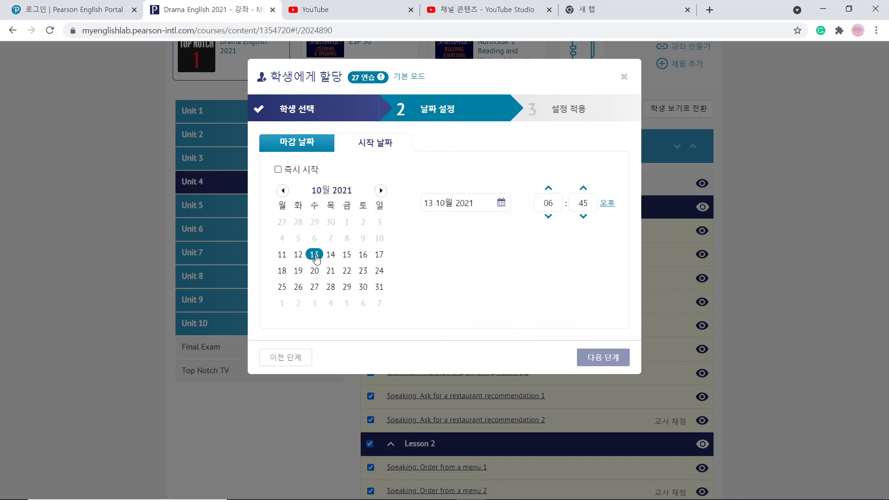
click(557, 201)
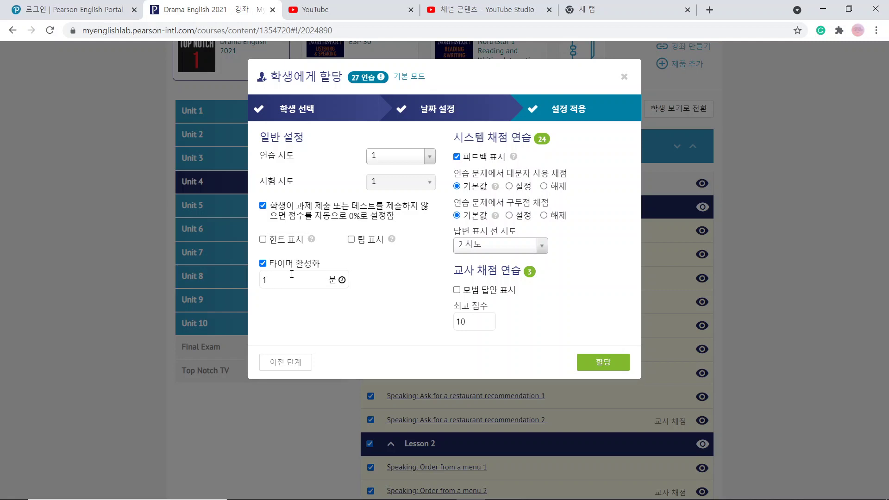
Step: Set the assignment's timer to 60 minutes
key(BackSpace)
key(BackSpace)
key(BackSpace)
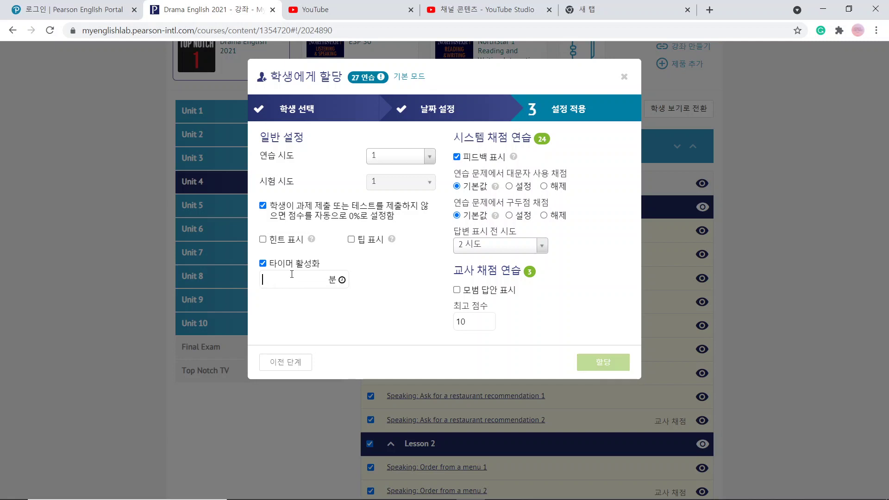
text(60)
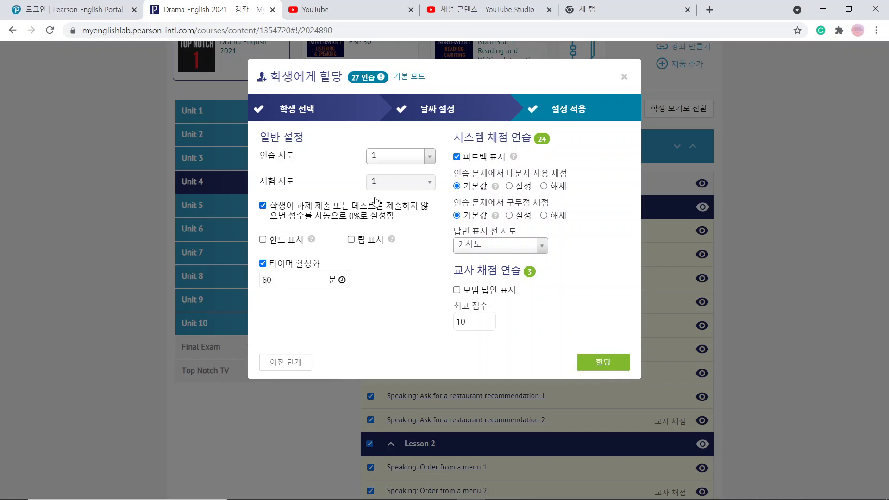
Step: Turn off feedback and set answers to "답 표시 안 함" for the system-graded exercises, and assign the activities
click(484, 245)
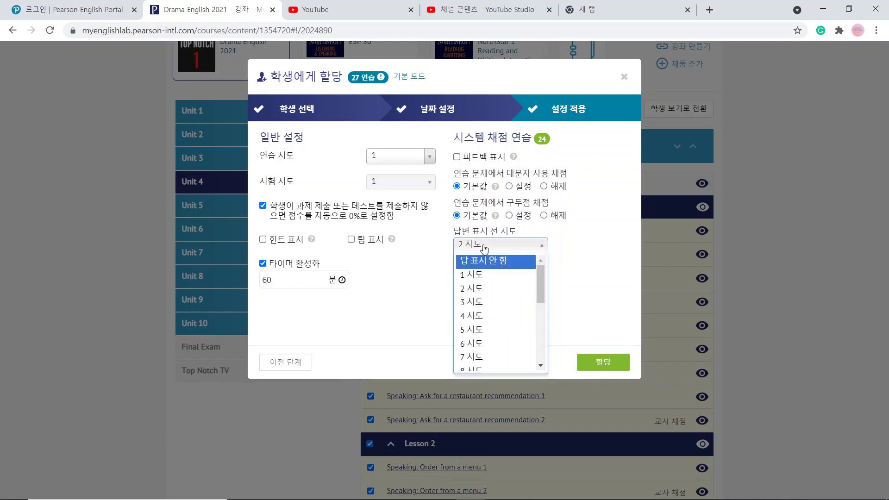
click(480, 262)
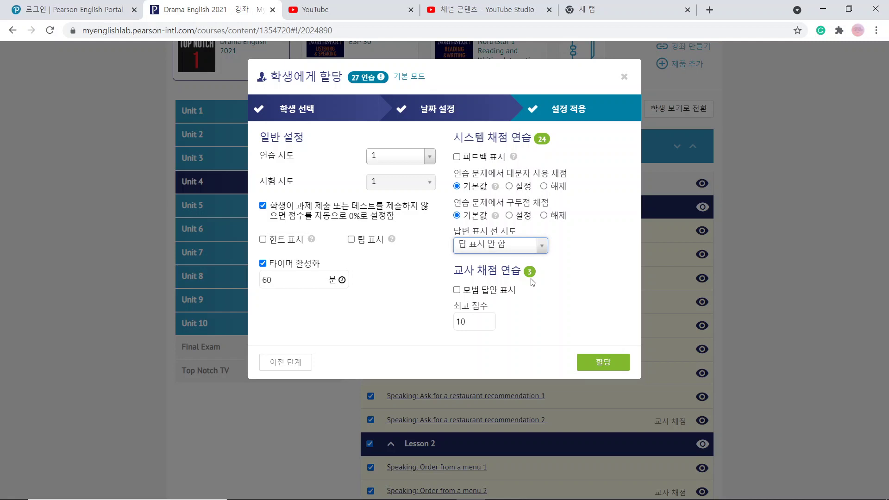
click(604, 368)
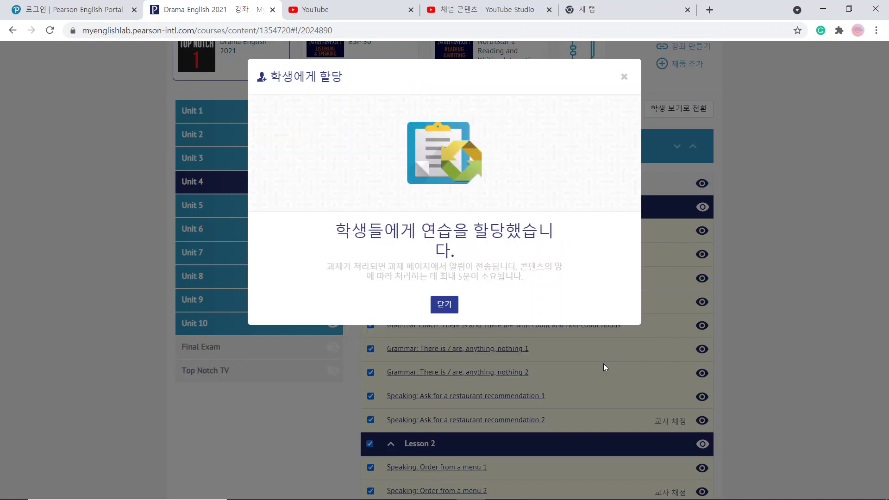
click(443, 307)
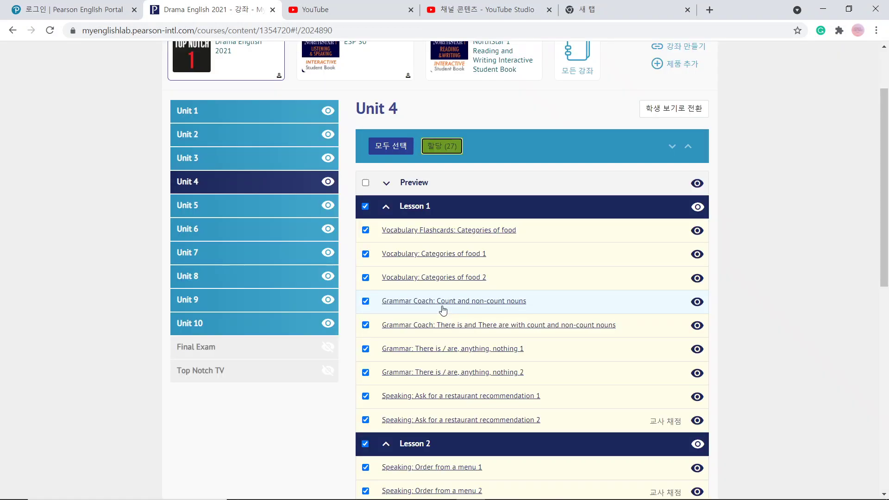
scroll(888, 415, down, 9)
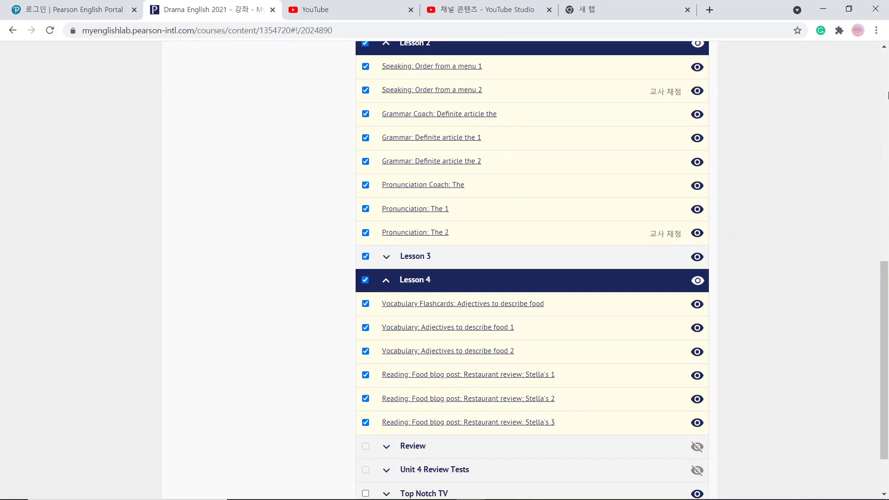
scroll(888, 95, up, 9)
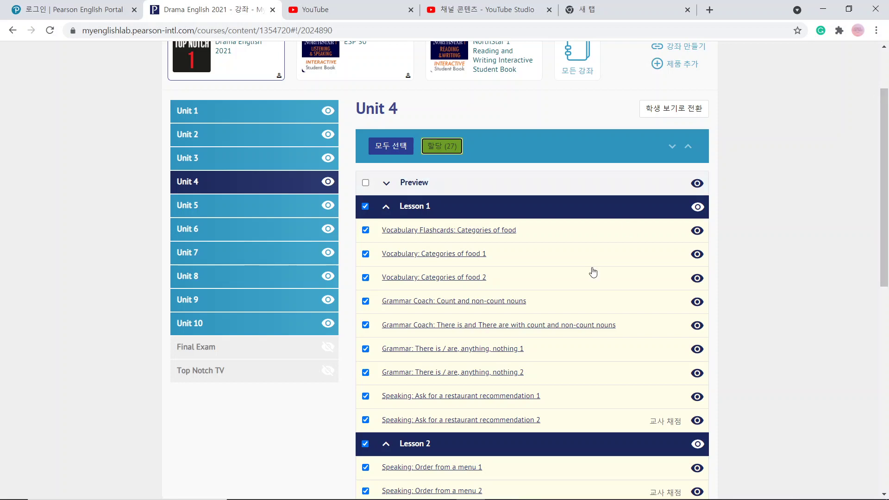
mouse_move(413, 493)
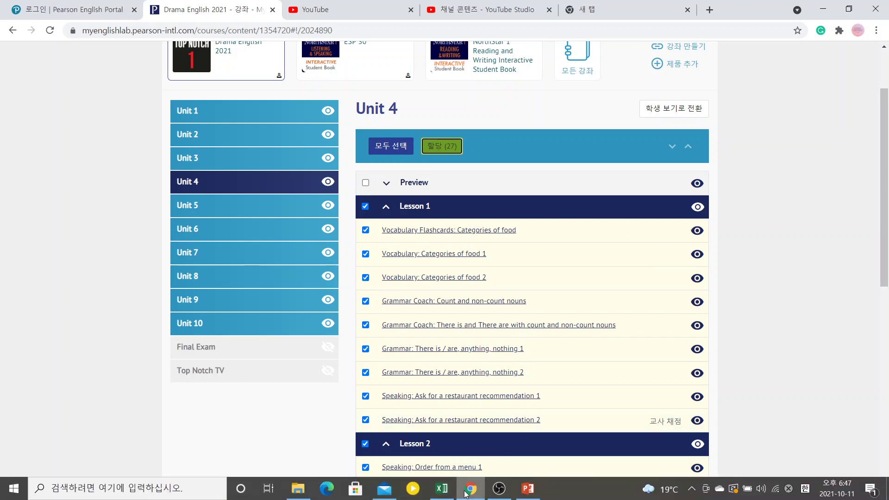
click(499, 490)
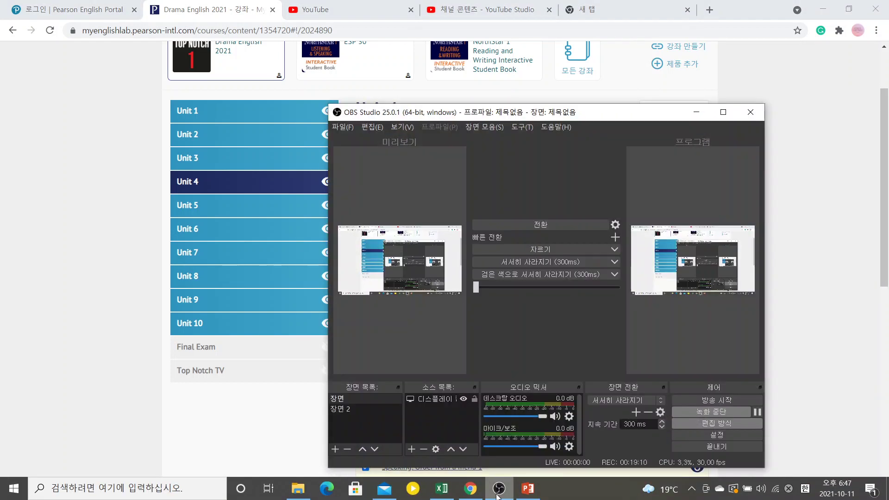
click(499, 489)
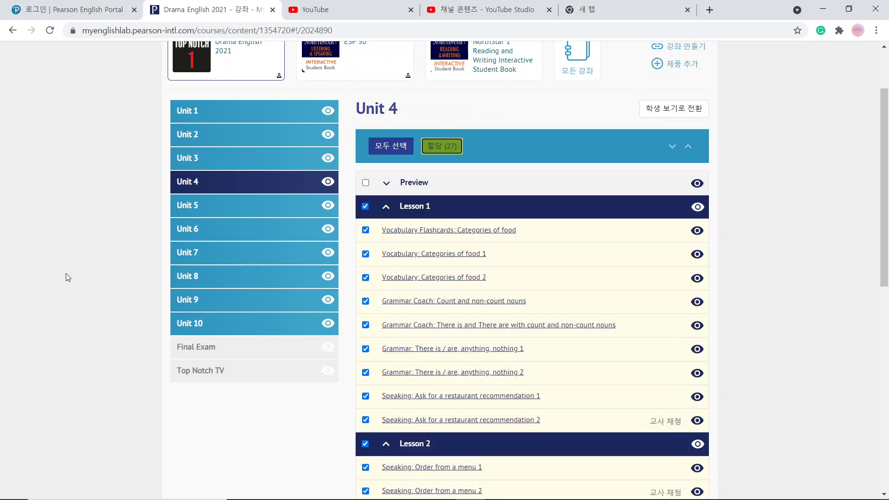
Step: Sign in to the Anyang University portal with the saved account and open its 사이버강의 site
click(605, 8)
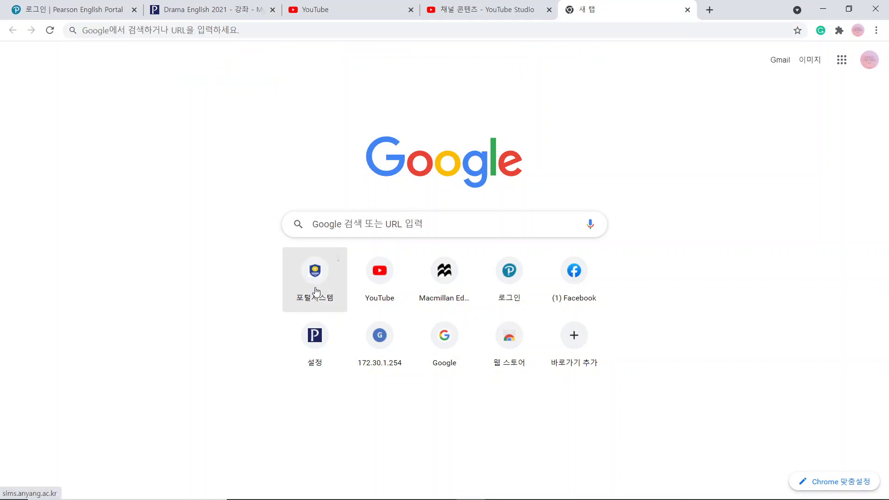
click(315, 273)
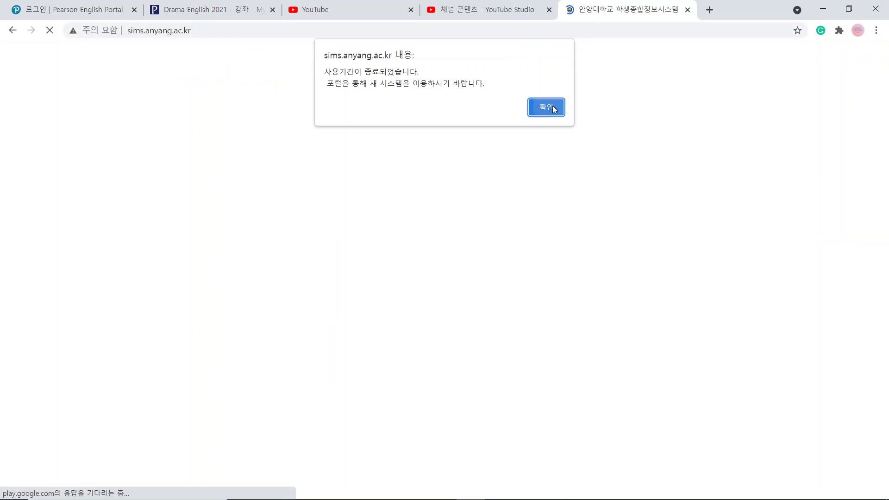
click(550, 106)
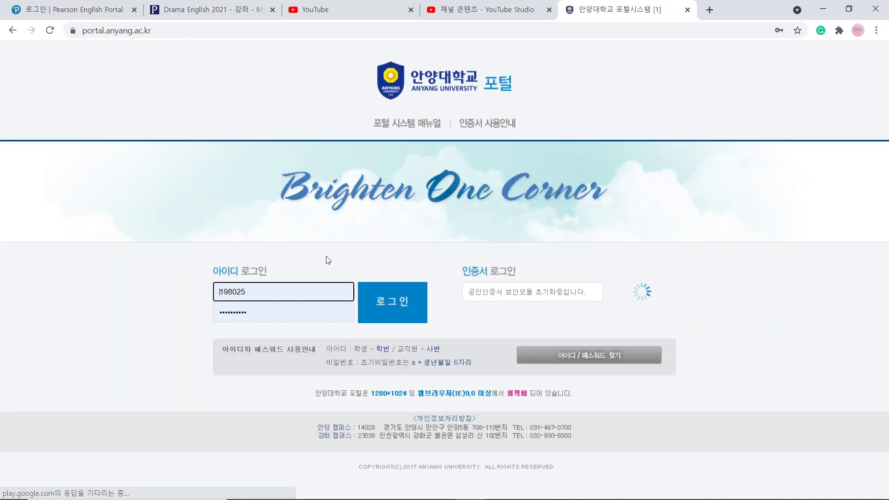
click(401, 293)
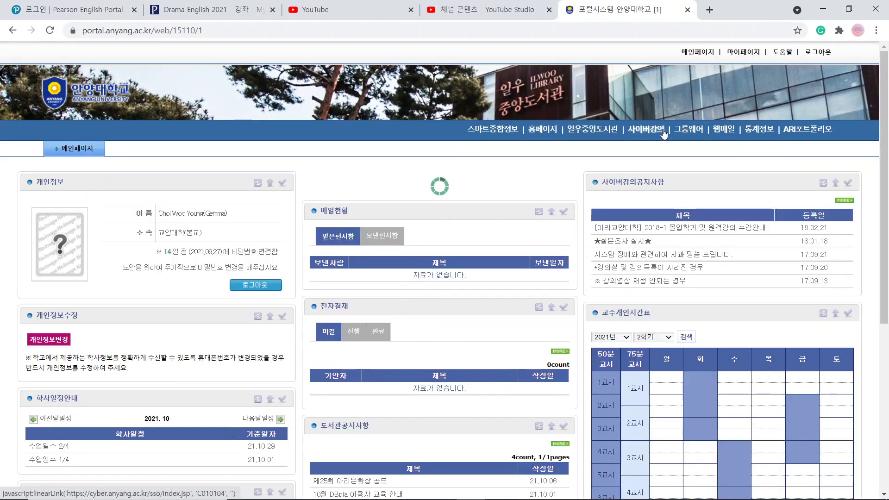
click(661, 131)
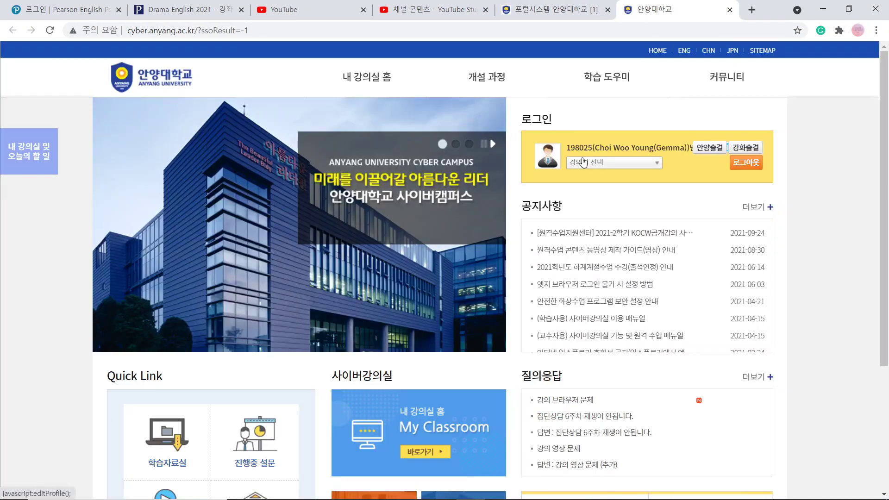
Step: Enter the 드라마영어_01 classroom and start a new post on its 공지사항 board
click(583, 163)
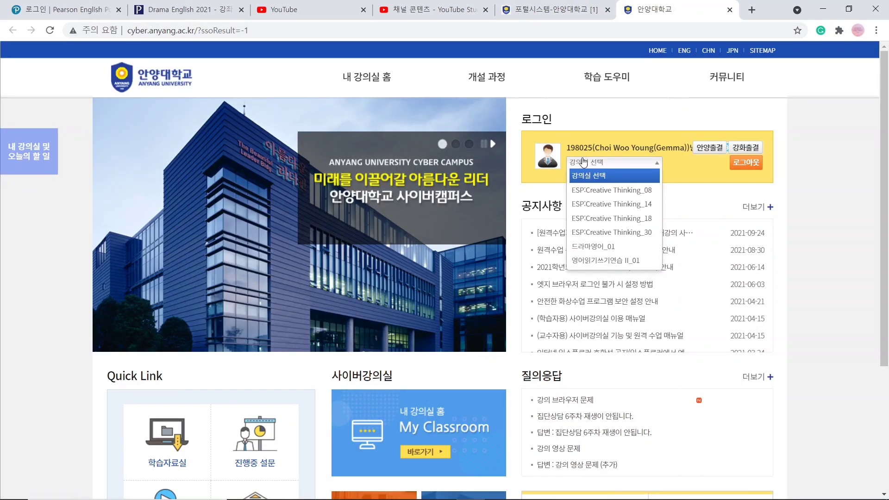
click(591, 249)
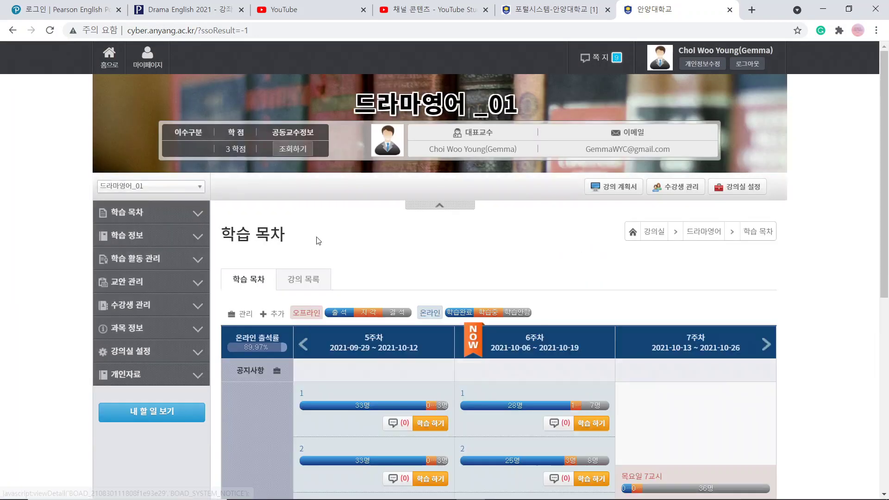
mouse_move(185, 249)
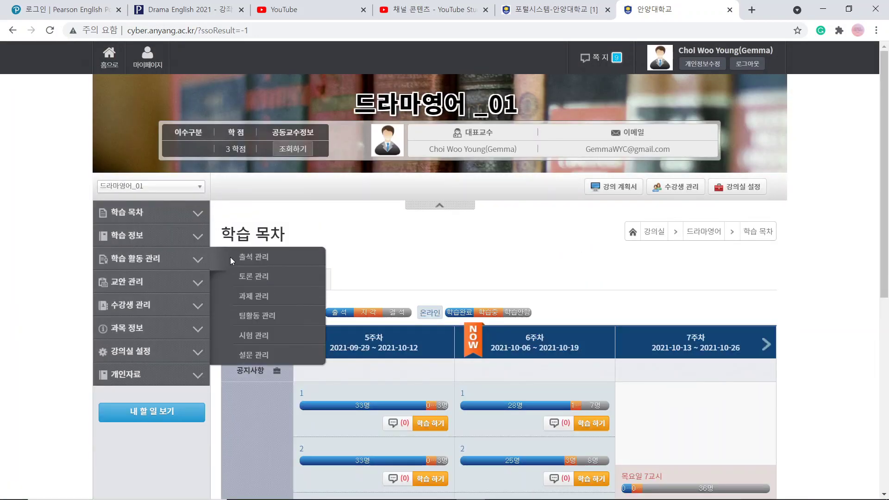
mouse_move(183, 280)
mouse_move(173, 307)
mouse_move(167, 236)
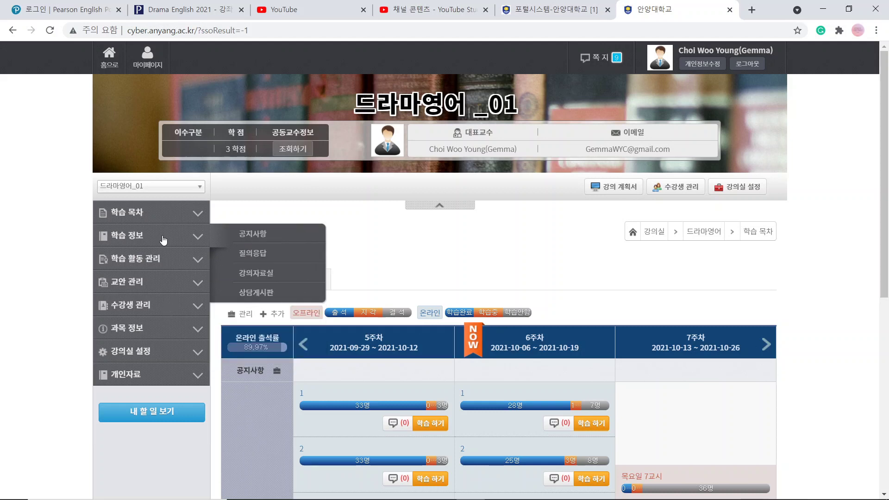
click(245, 236)
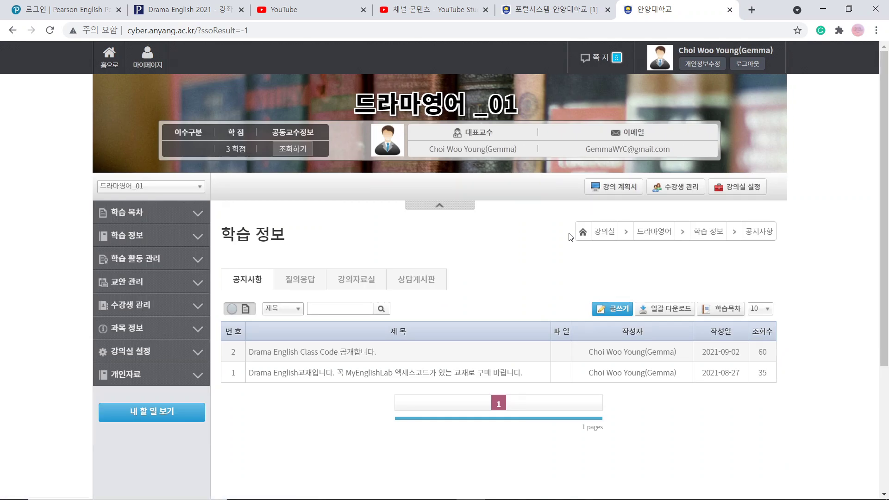
click(612, 308)
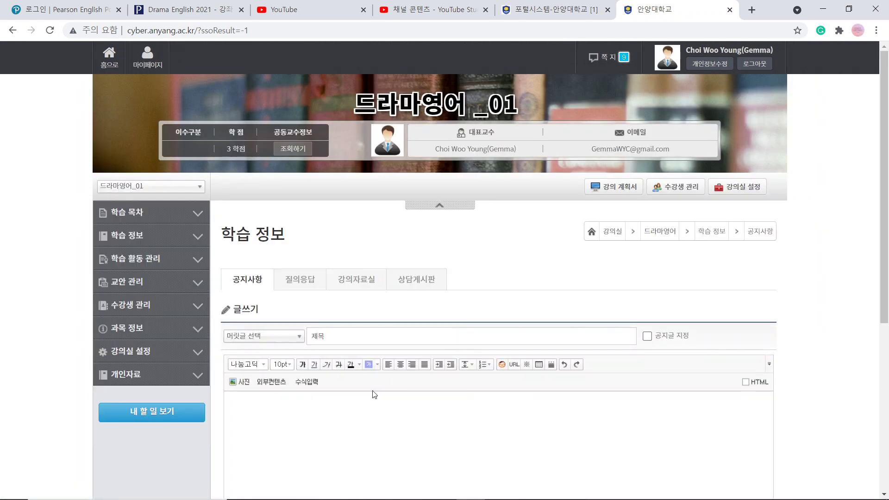
Step: Title the new notice "중간고사 범위는 Unit 4 입니다"
click(420, 336)
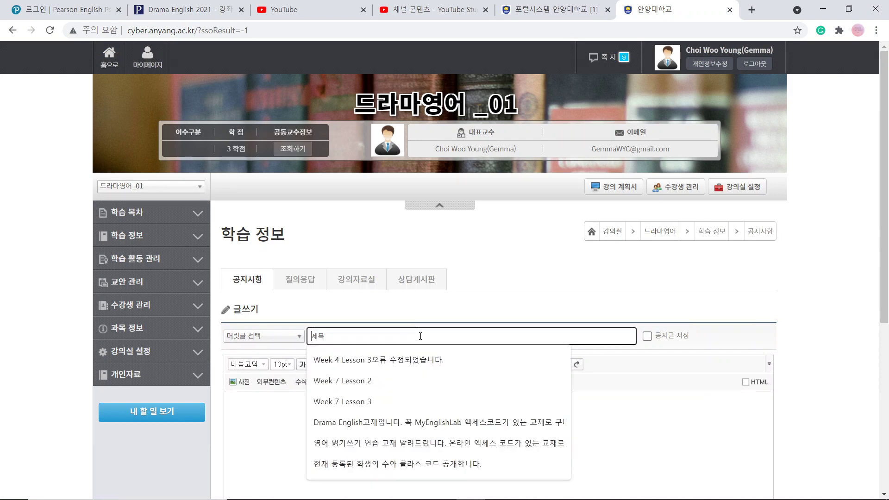
text(중간고사)
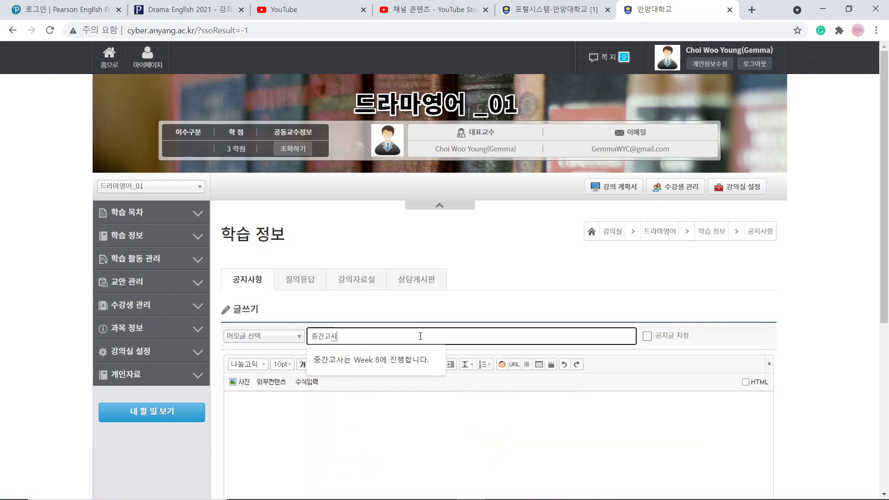
text( 범위는 U)
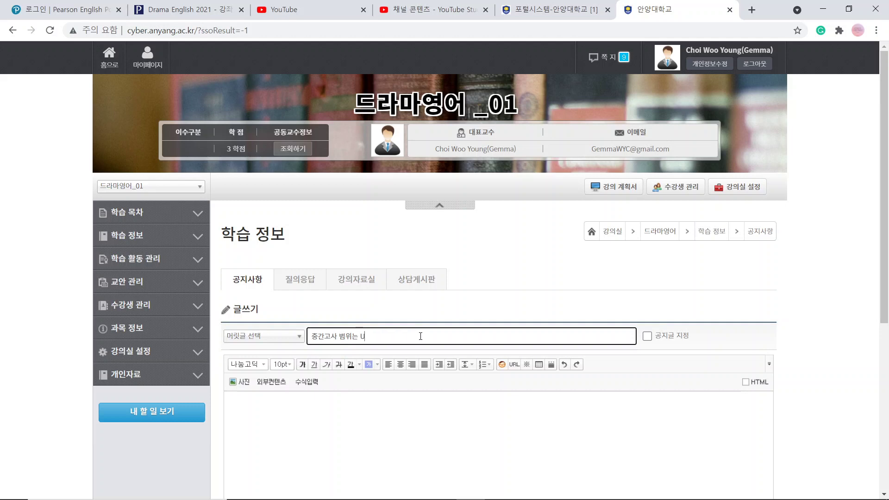
text(nit 4 d입니다)
click(499, 488)
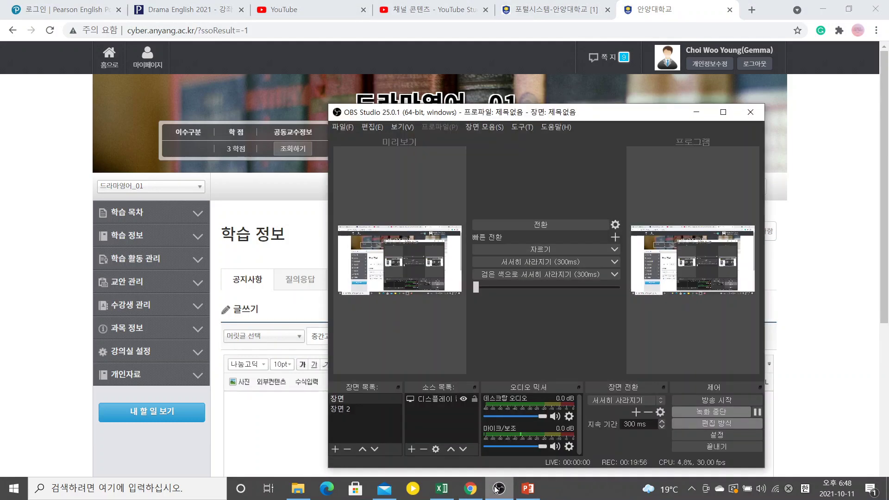
click(498, 489)
Step: Designate the post as a pinned notice (공지글 지정) with the end date 20211025
click(397, 449)
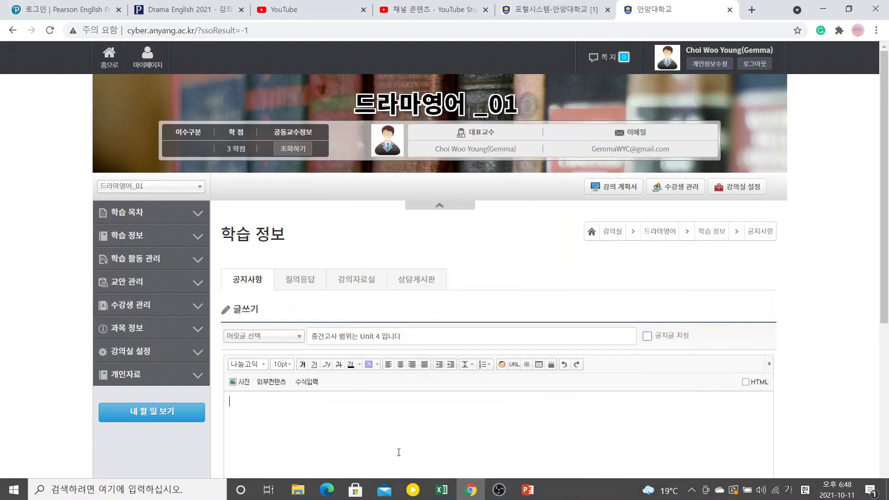
click(647, 336)
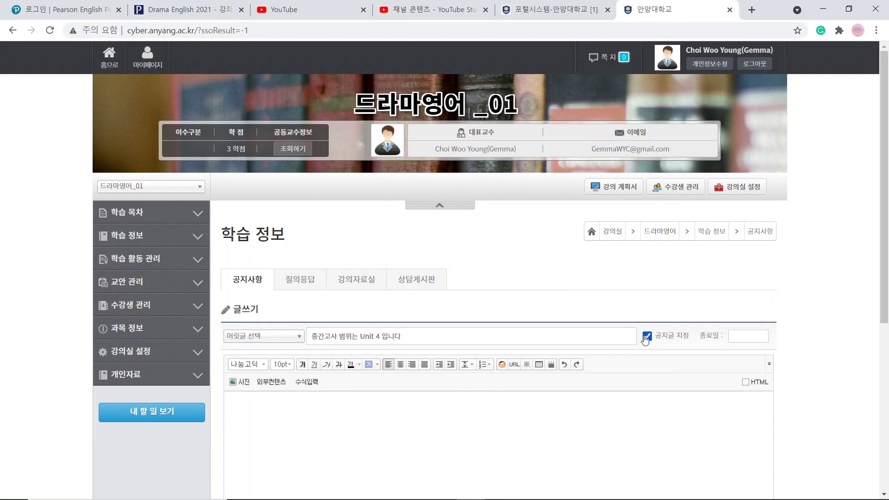
click(743, 336)
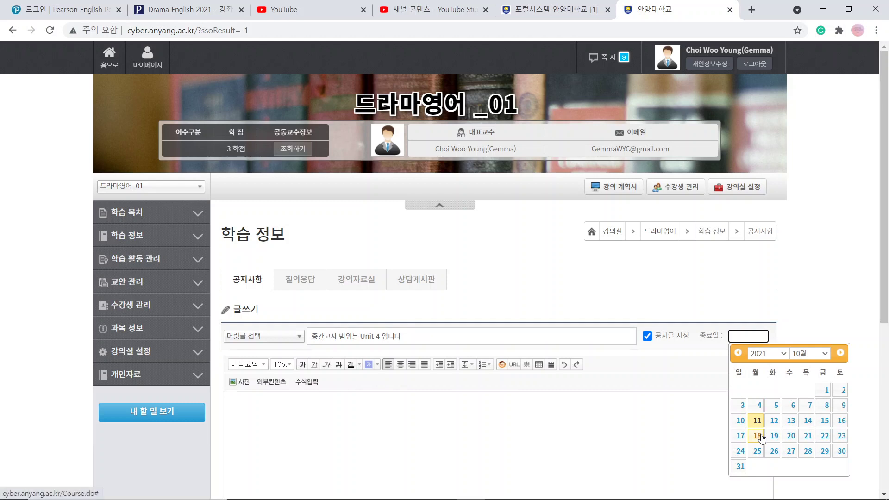
click(758, 452)
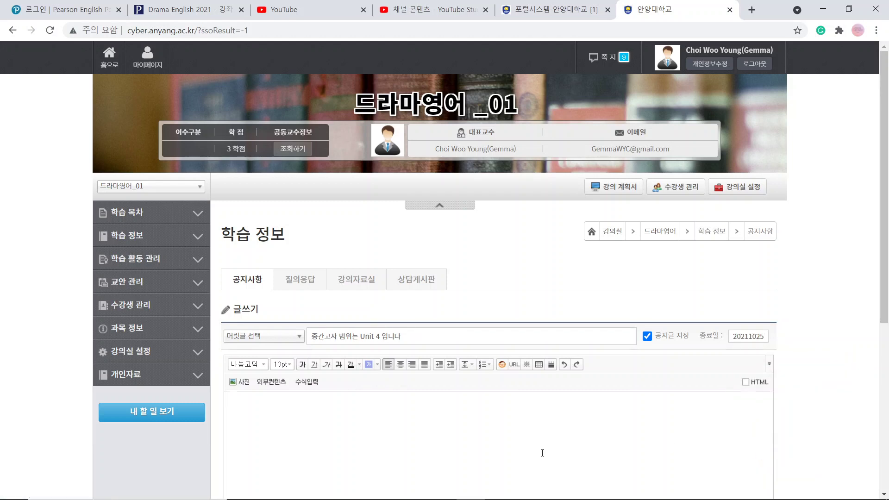
Step: Copy the bulleted exam details from the "Week 8 Midterm Drama English" slide in PowerPoint and paste them into the notice body in Chrome
click(528, 489)
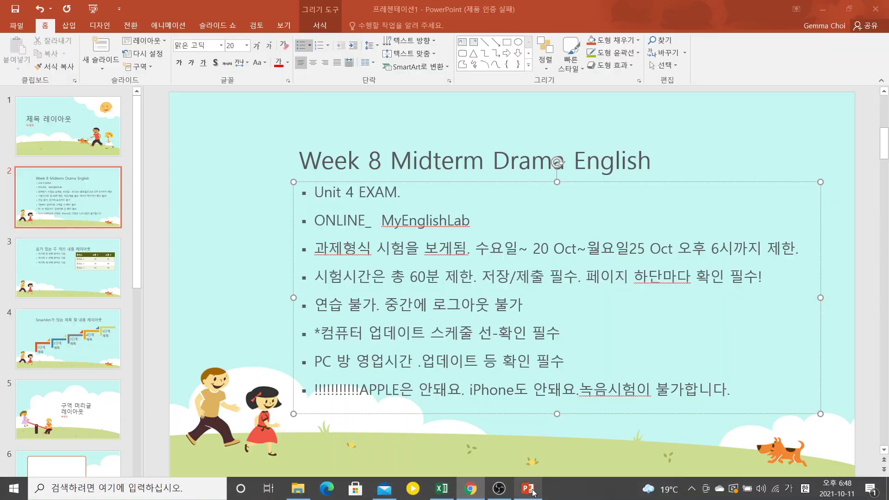
drag(690, 389, 315, 303)
drag(283, 255, 252, 134)
key(ctrl+c)
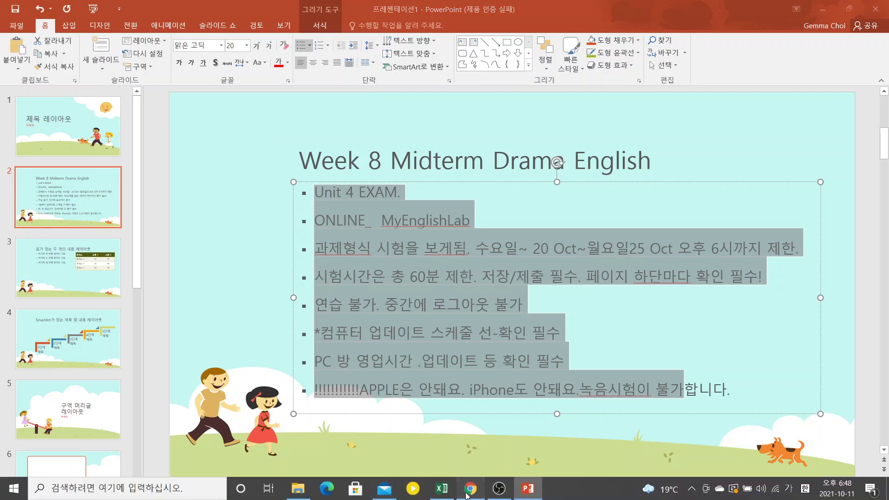
click(470, 493)
key(ctrl+v)
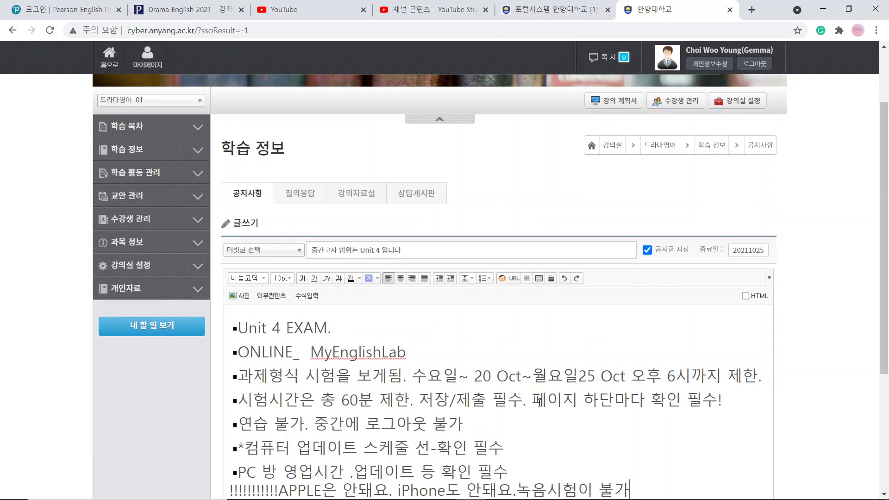
Step: Below the pasted exam details, start a new line reading "7주차 과제도"
click(641, 491)
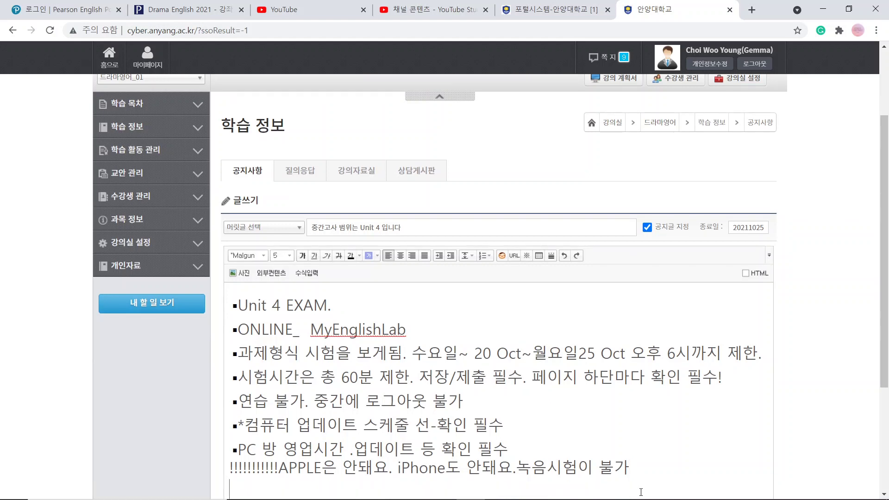
text(r)
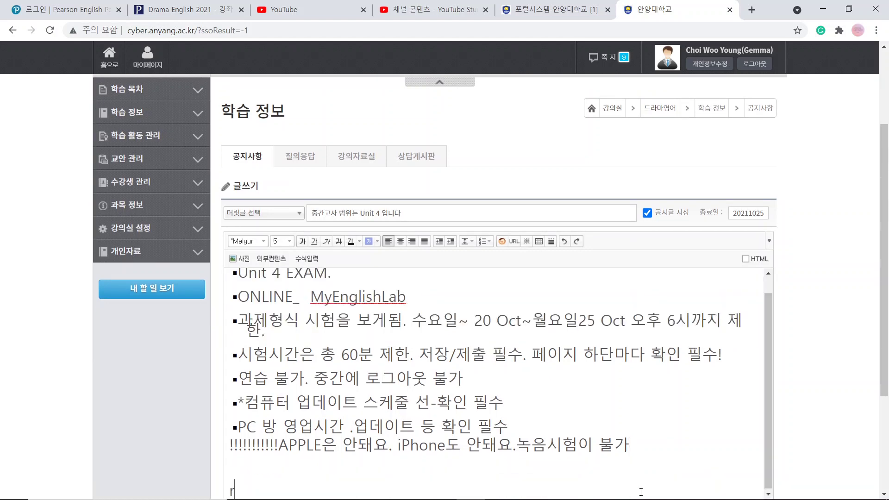
key(BackSpace)
text(7qn)
key(BackSpace)
key(BackSpace)
text(주차 과제도)
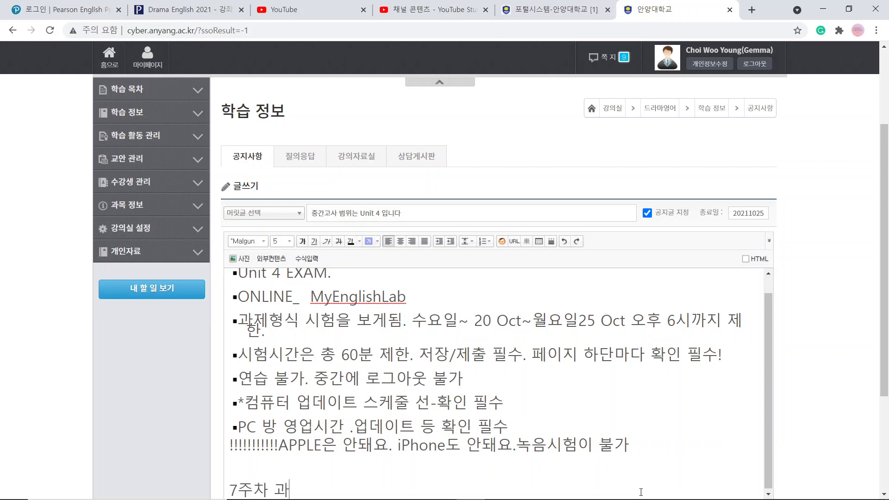